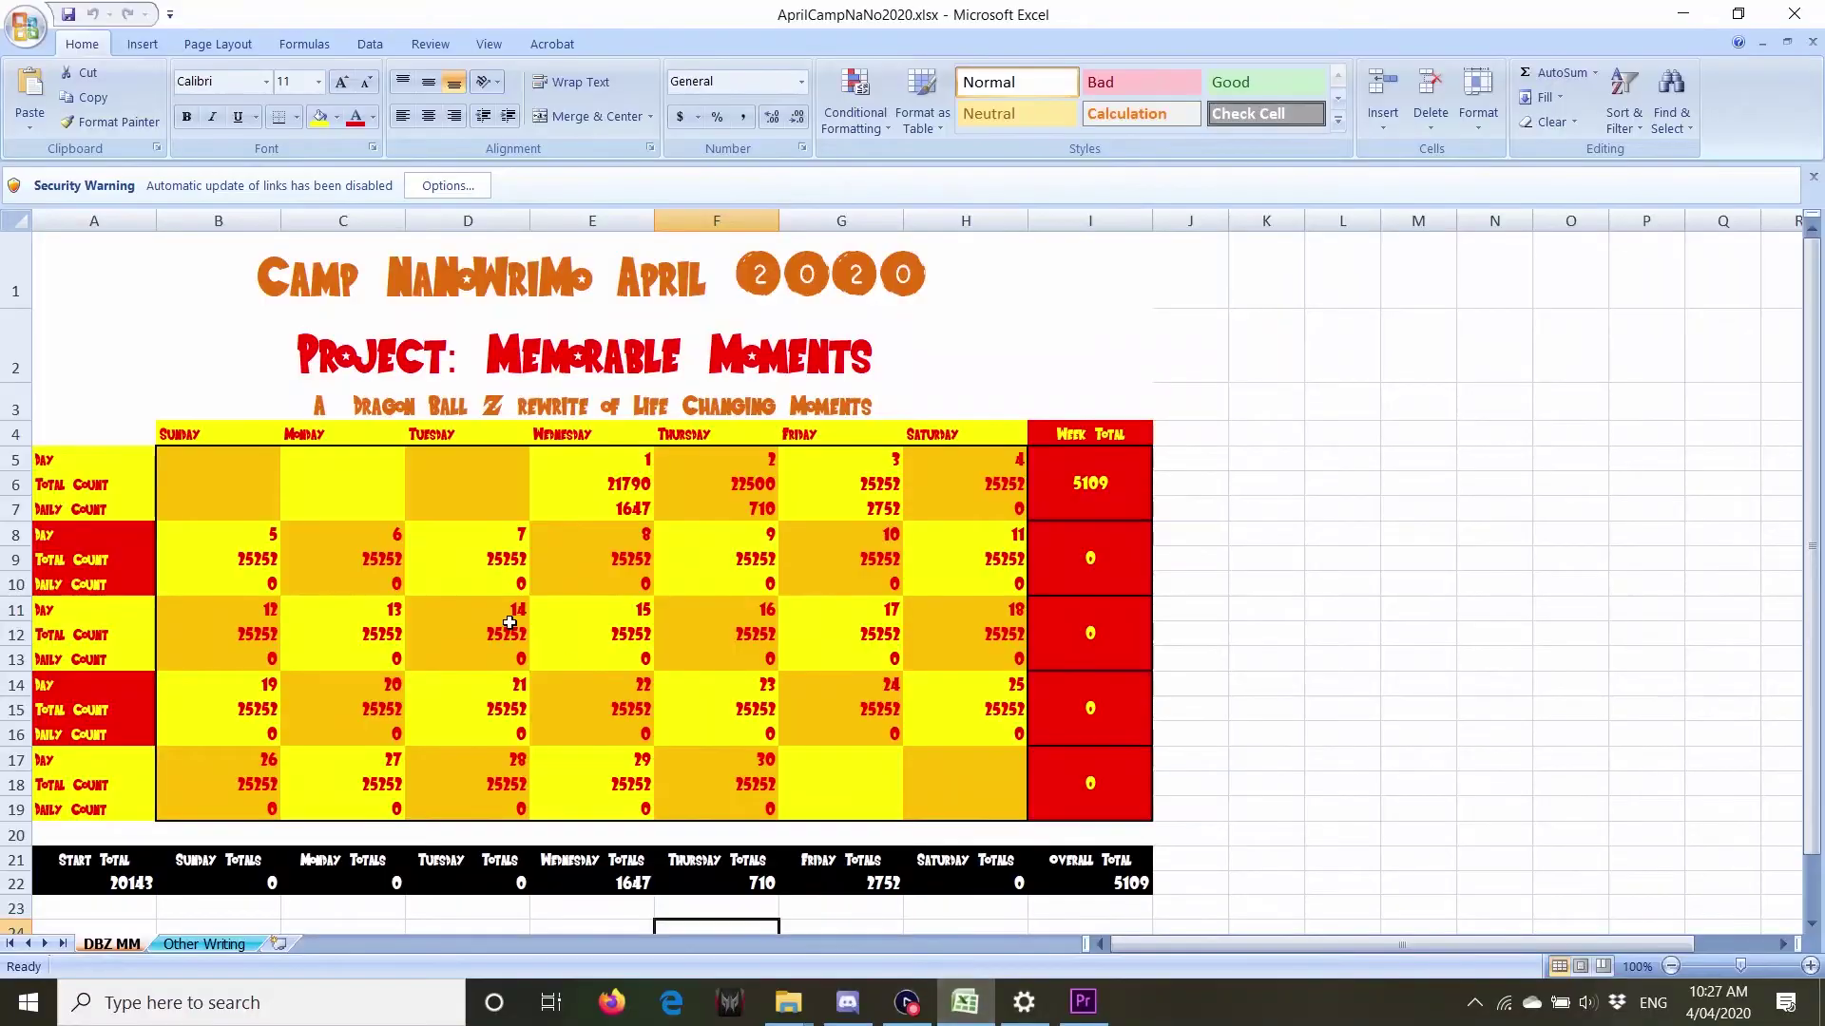
Scroll over the DBZ MM calendar, select an empty cell beside it, then move to Other Writing.
scroll(758, 846, down, 1)
scroll(1474, 884, up, 1)
drag(1346, 951, 1346, 951)
mouse_move(979, 1020)
click(1658, 904)
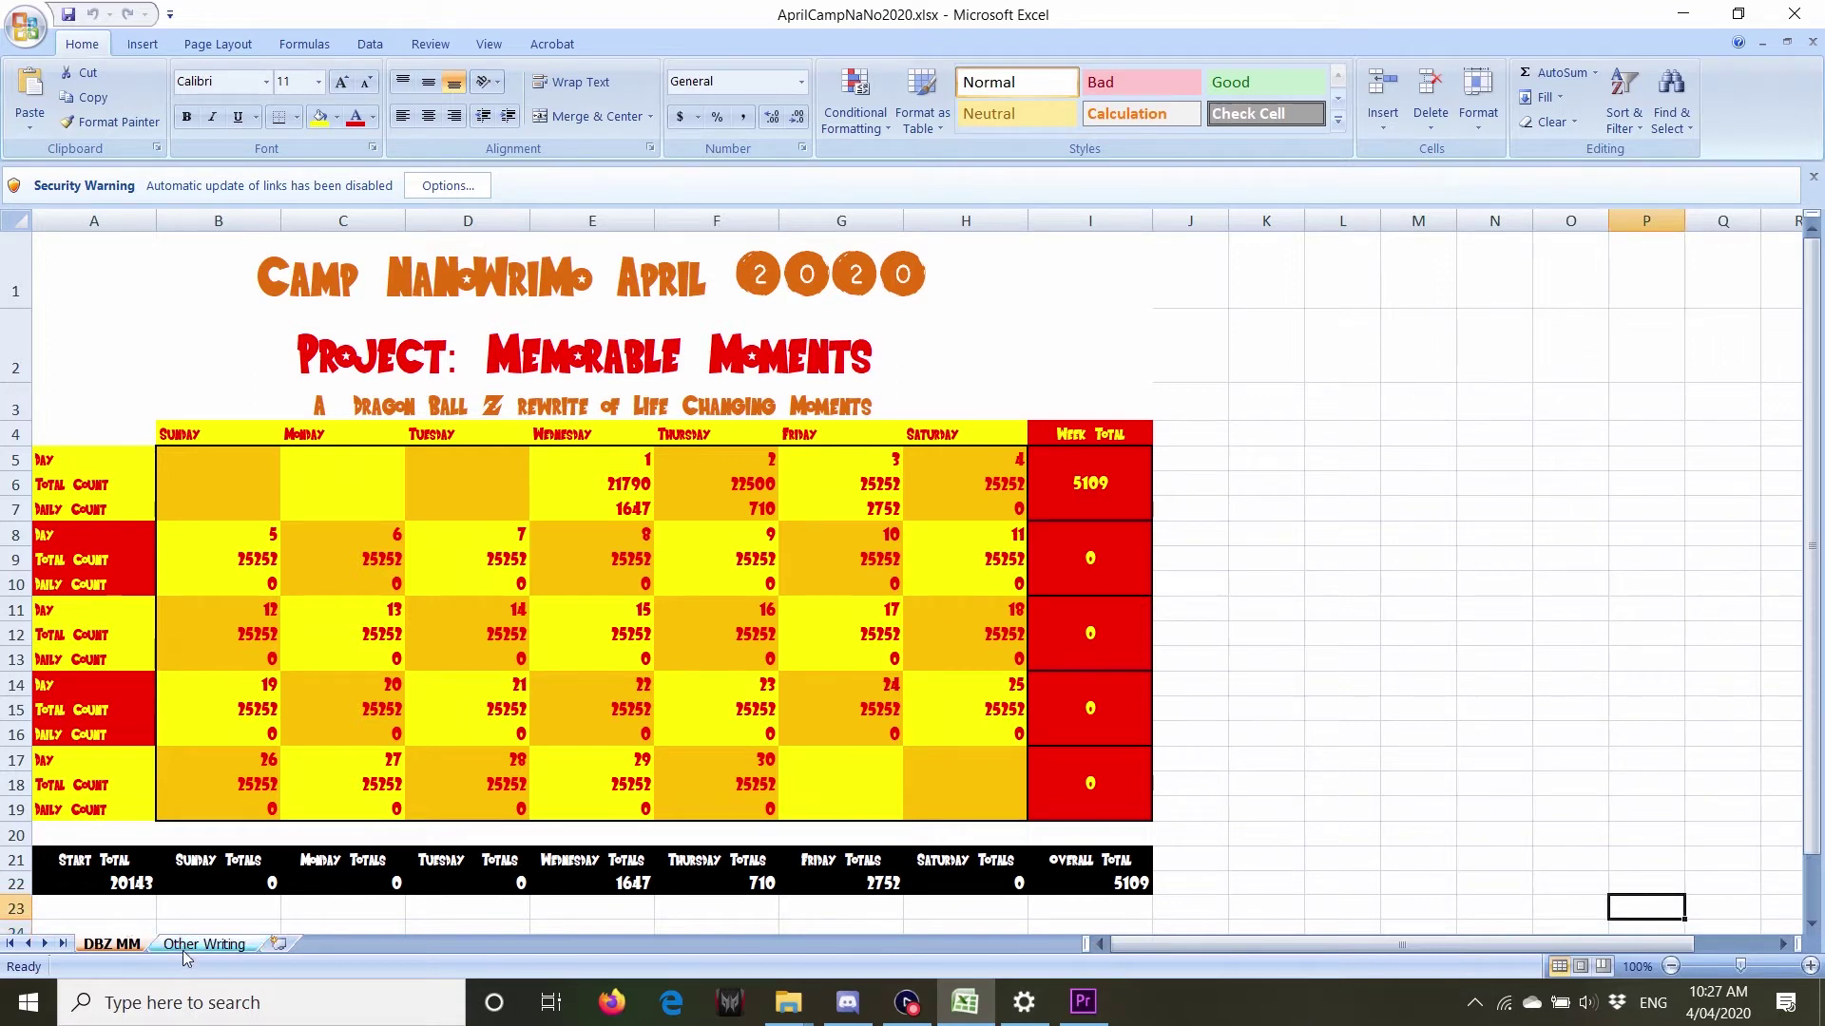
click(231, 946)
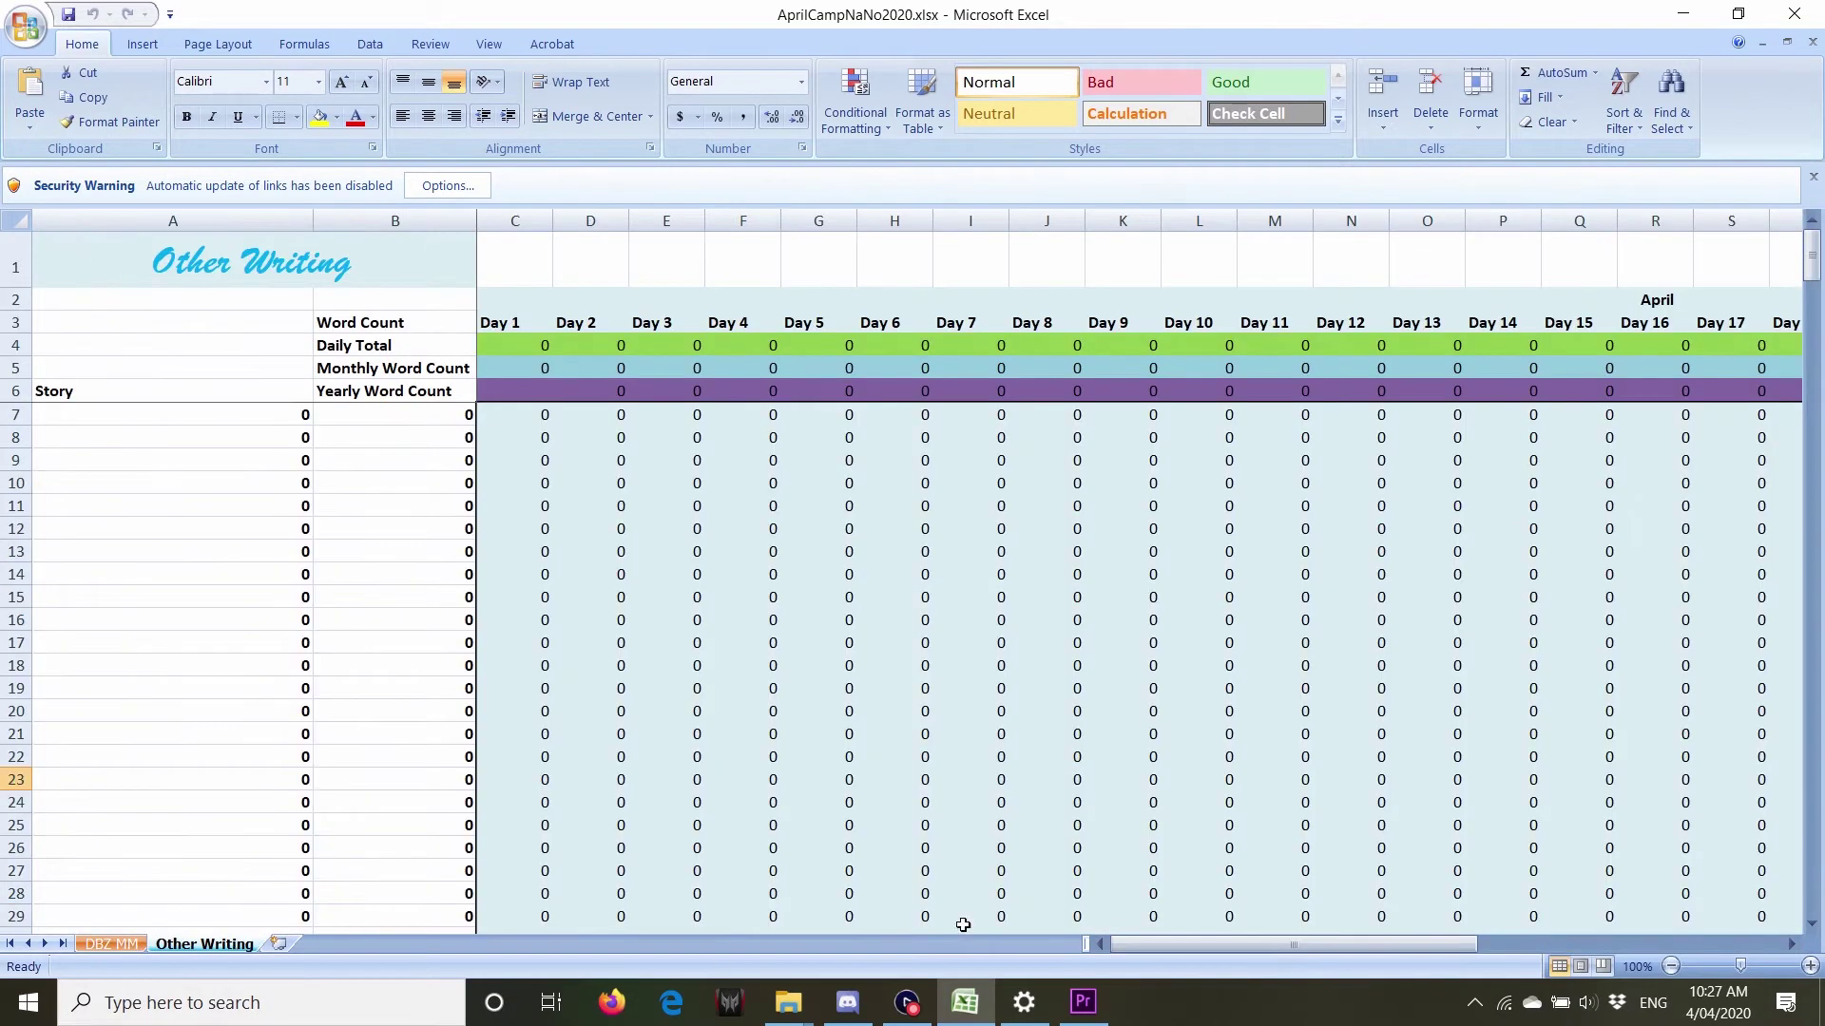
drag(1188, 950, 1155, 920)
click(190, 411)
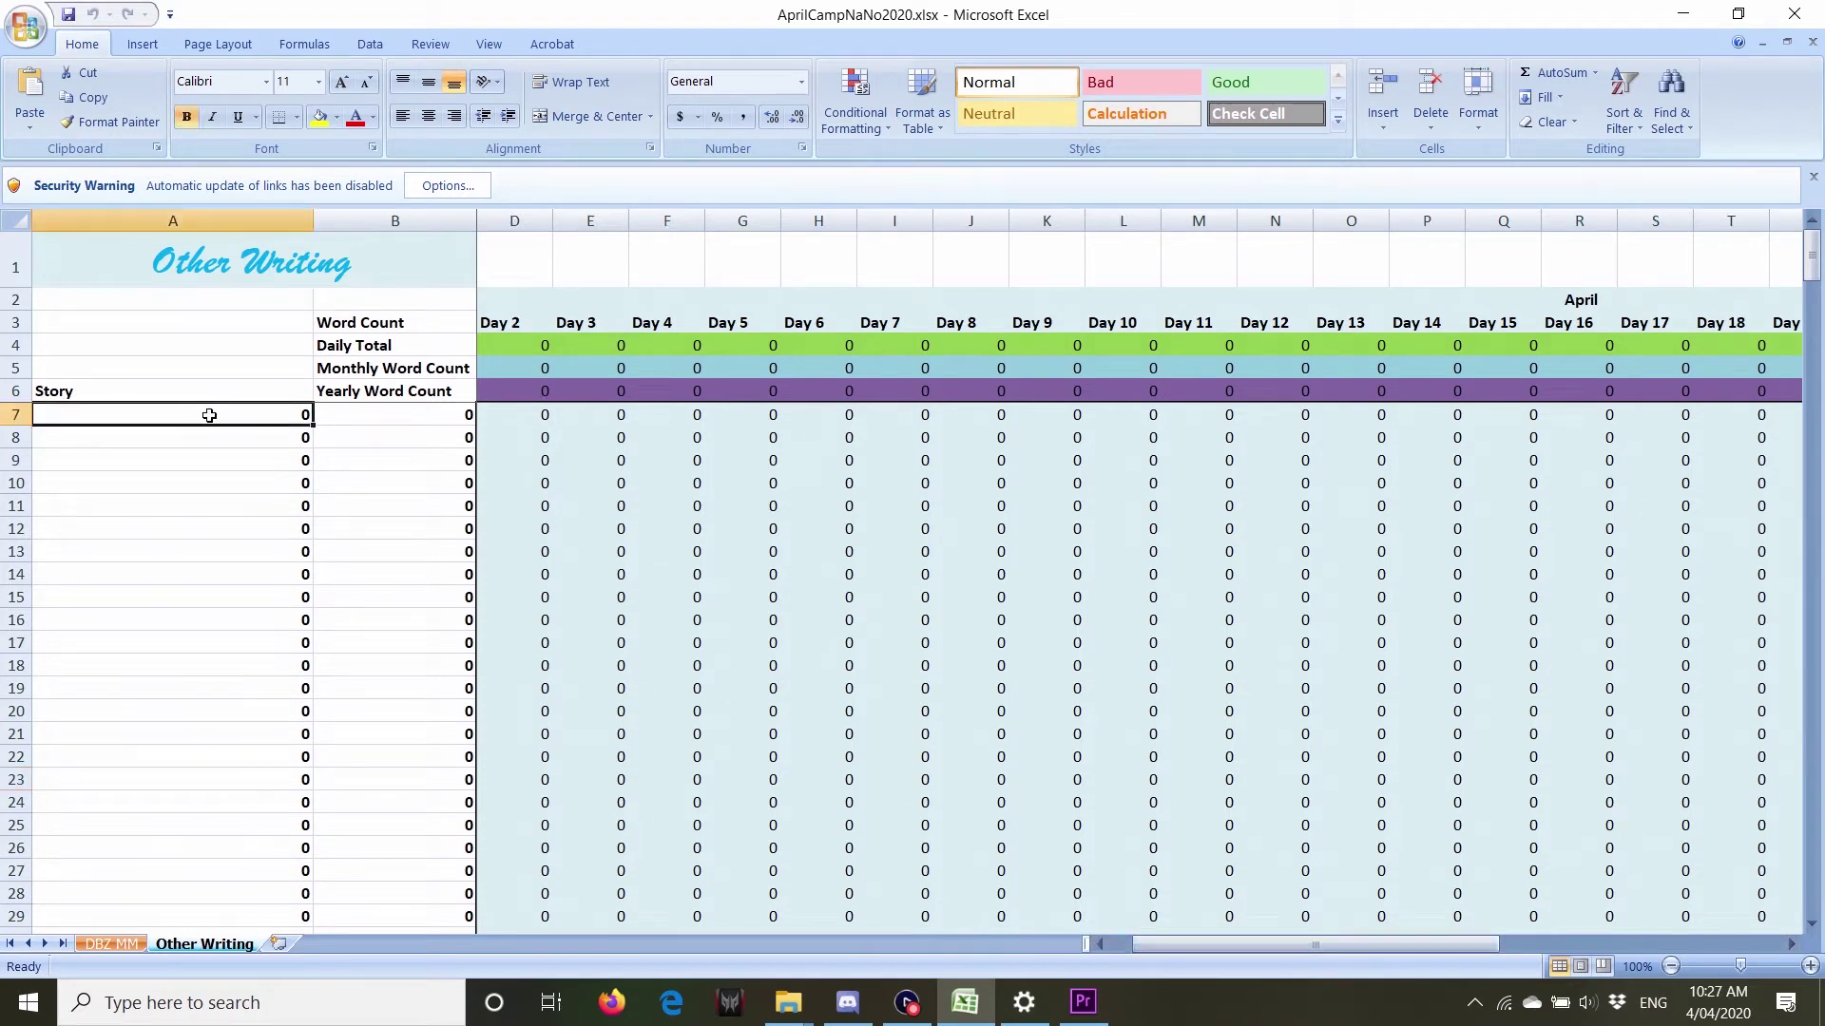
click(408, 423)
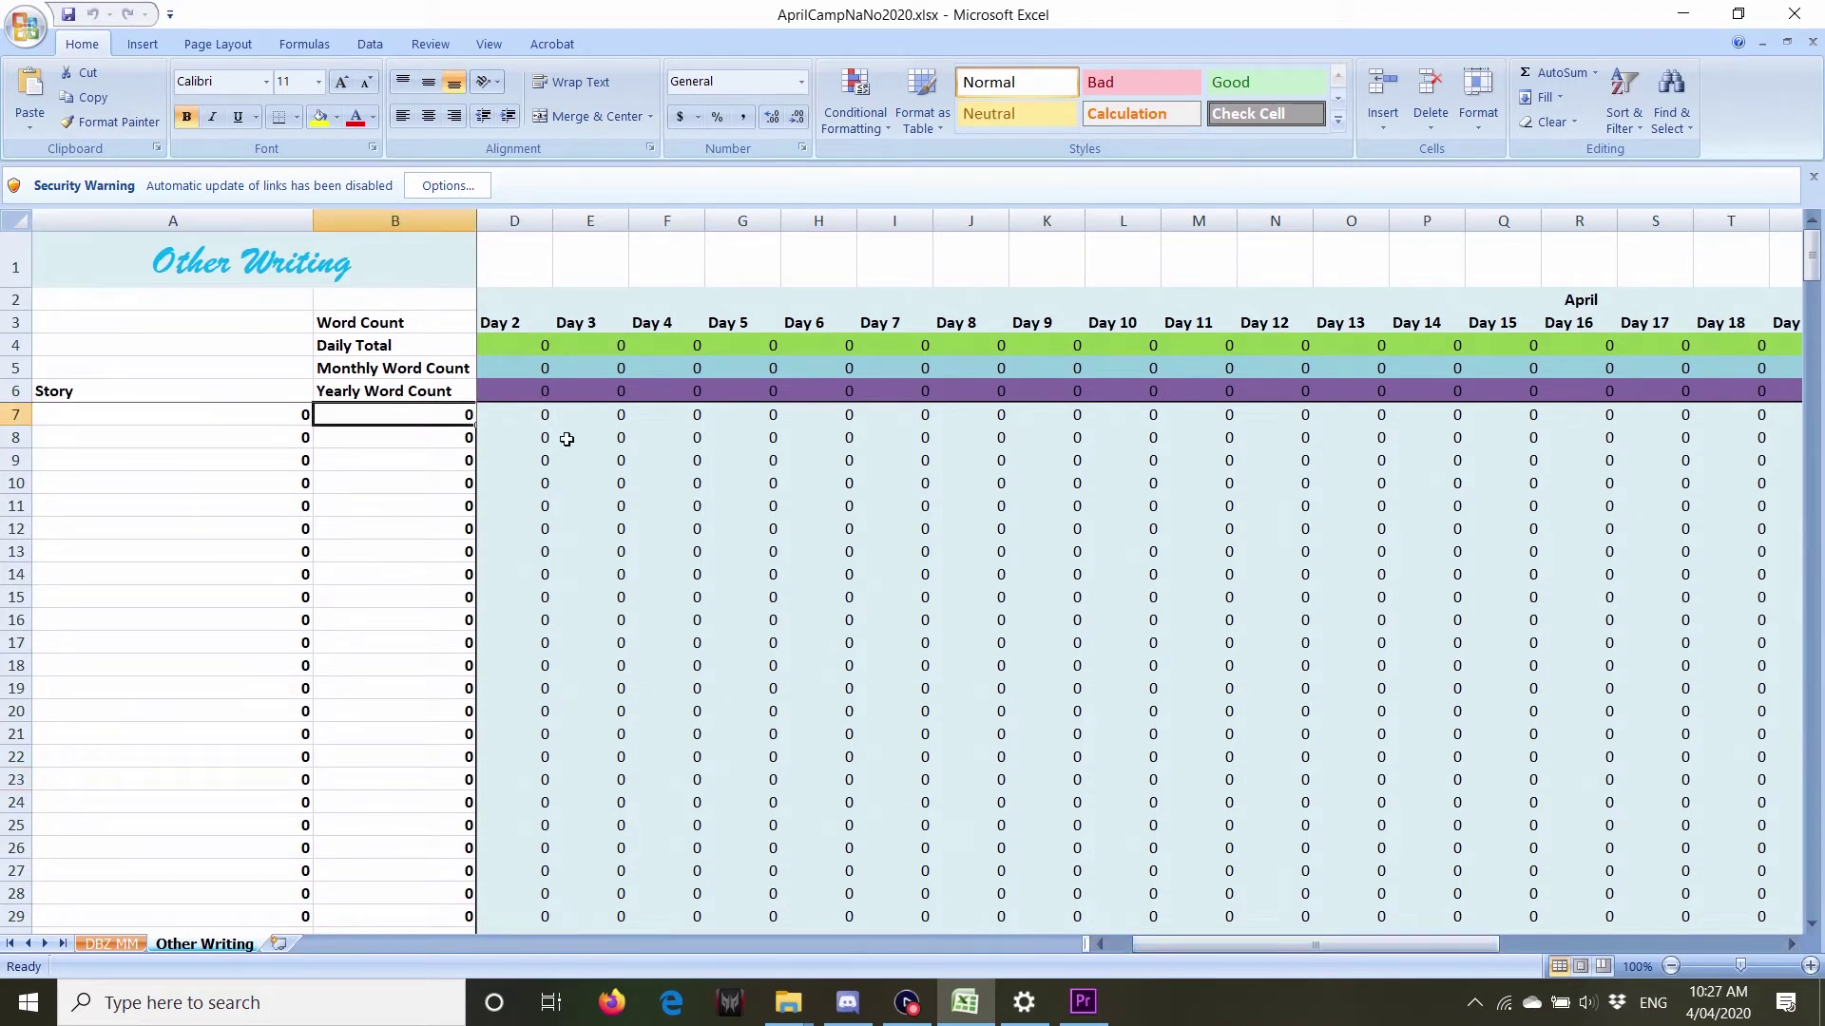
click(511, 420)
text(1)
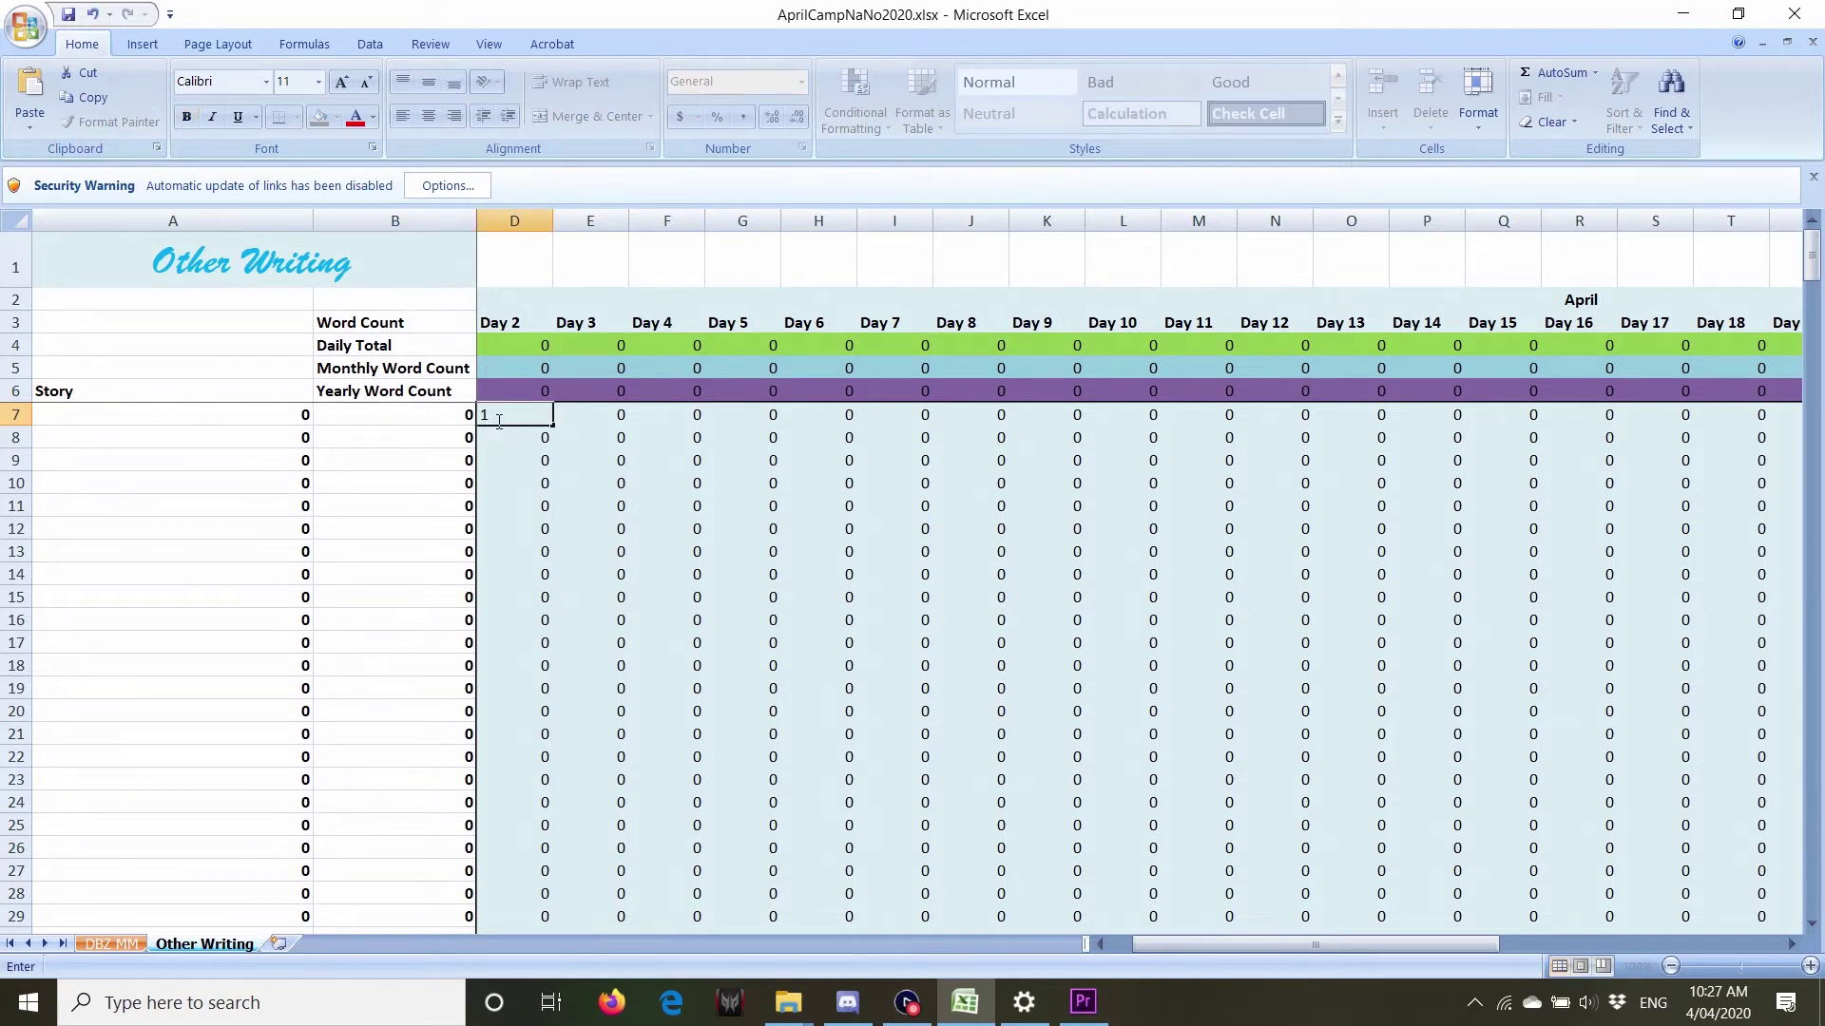
key(ctrl+z)
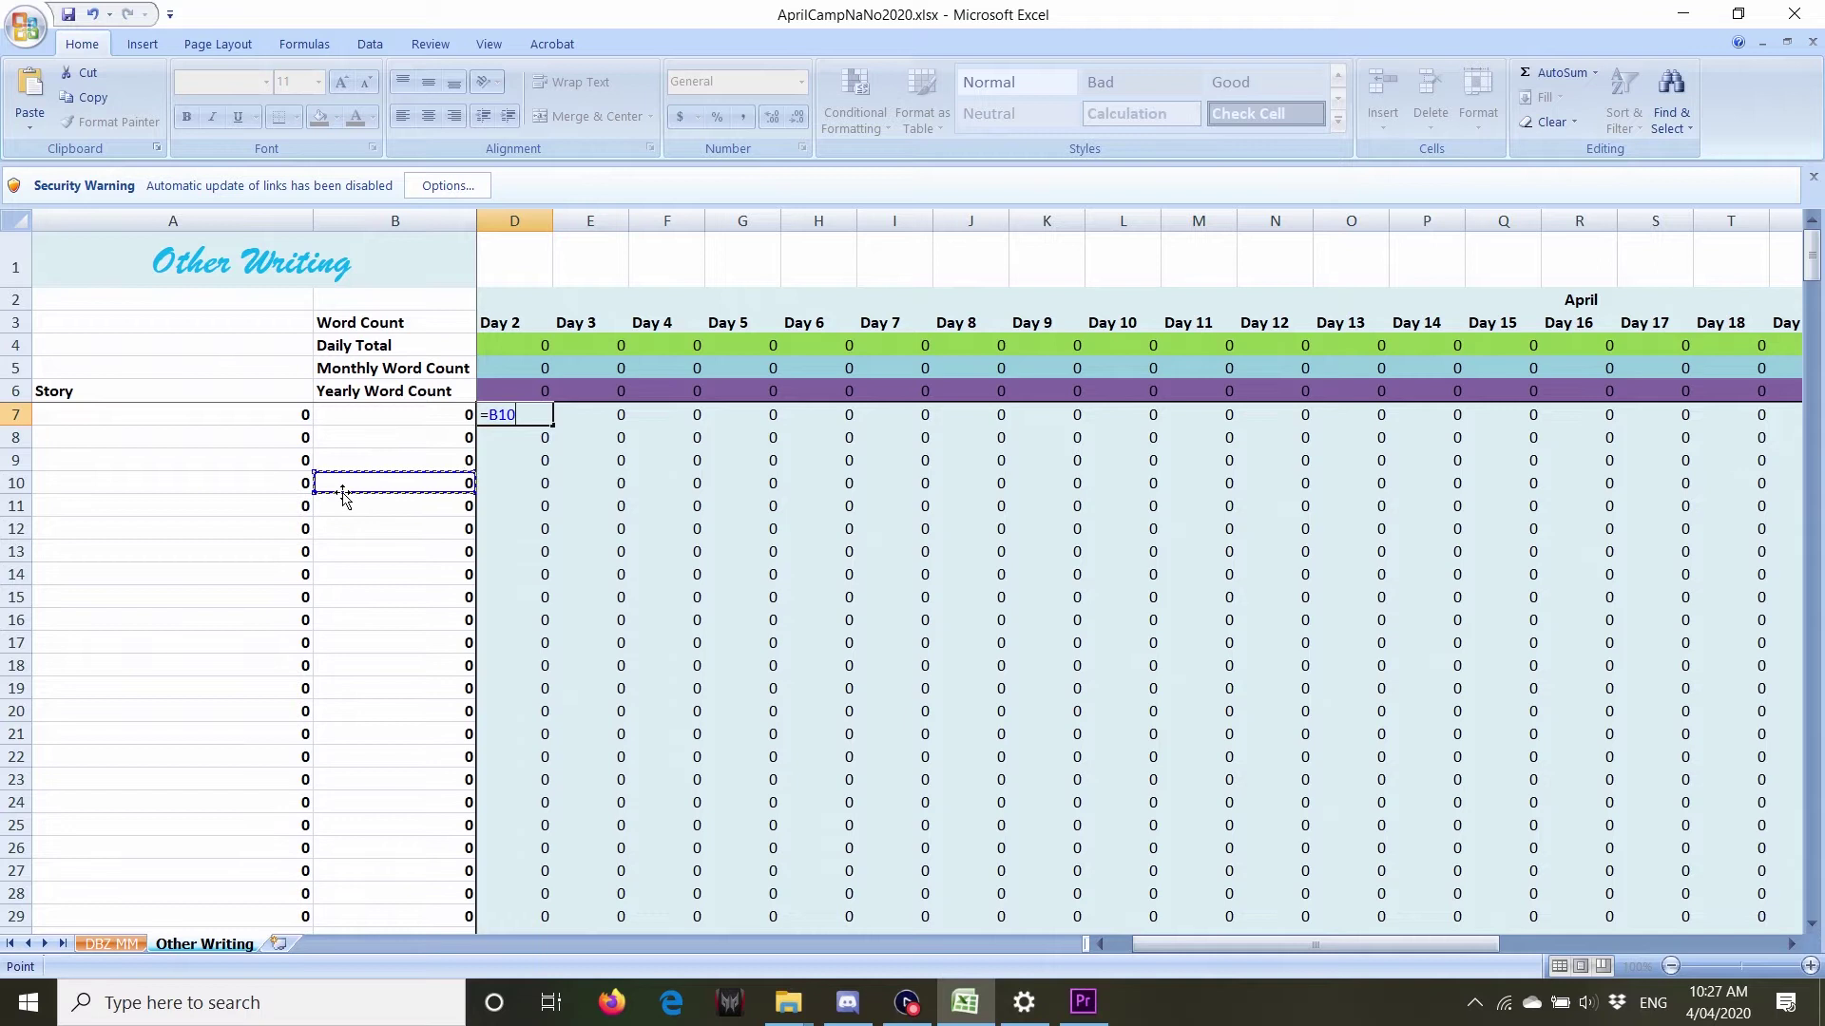
key(Escape)
scroll(425, 640, down, 20)
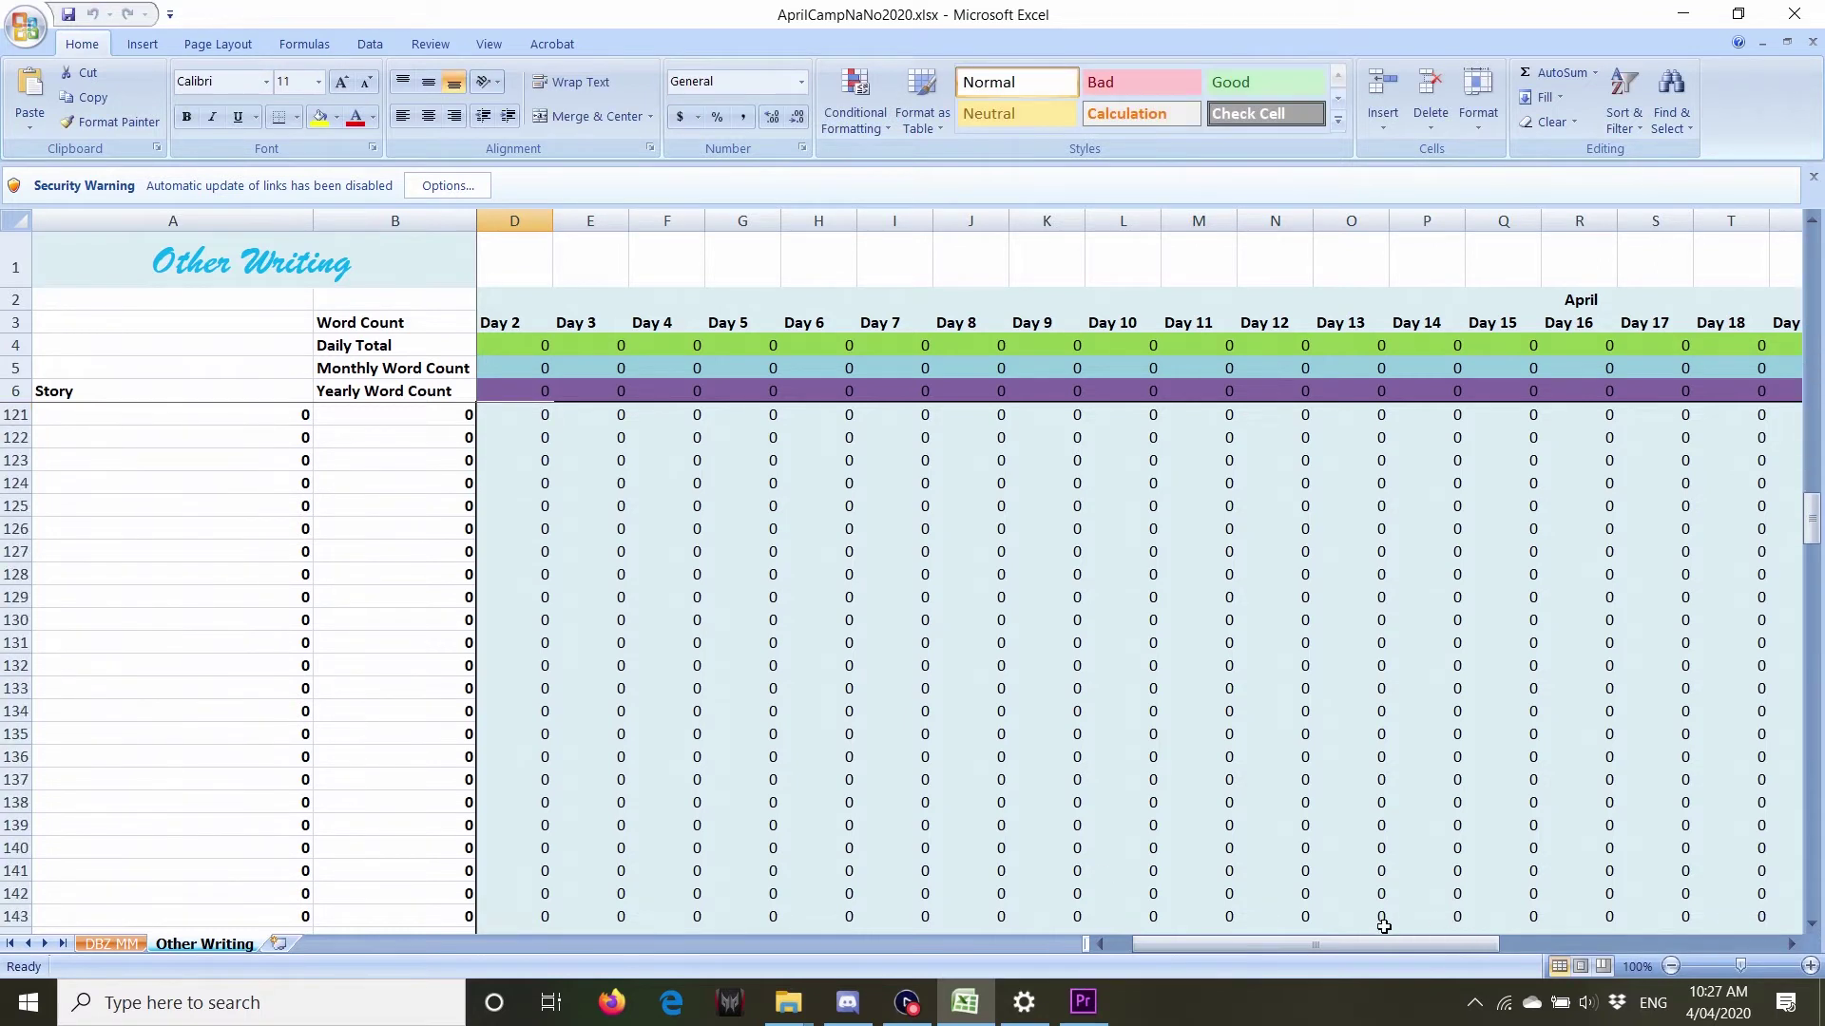
scroll(1520, 760, down, 7)
drag(1812, 581, 1813, 242)
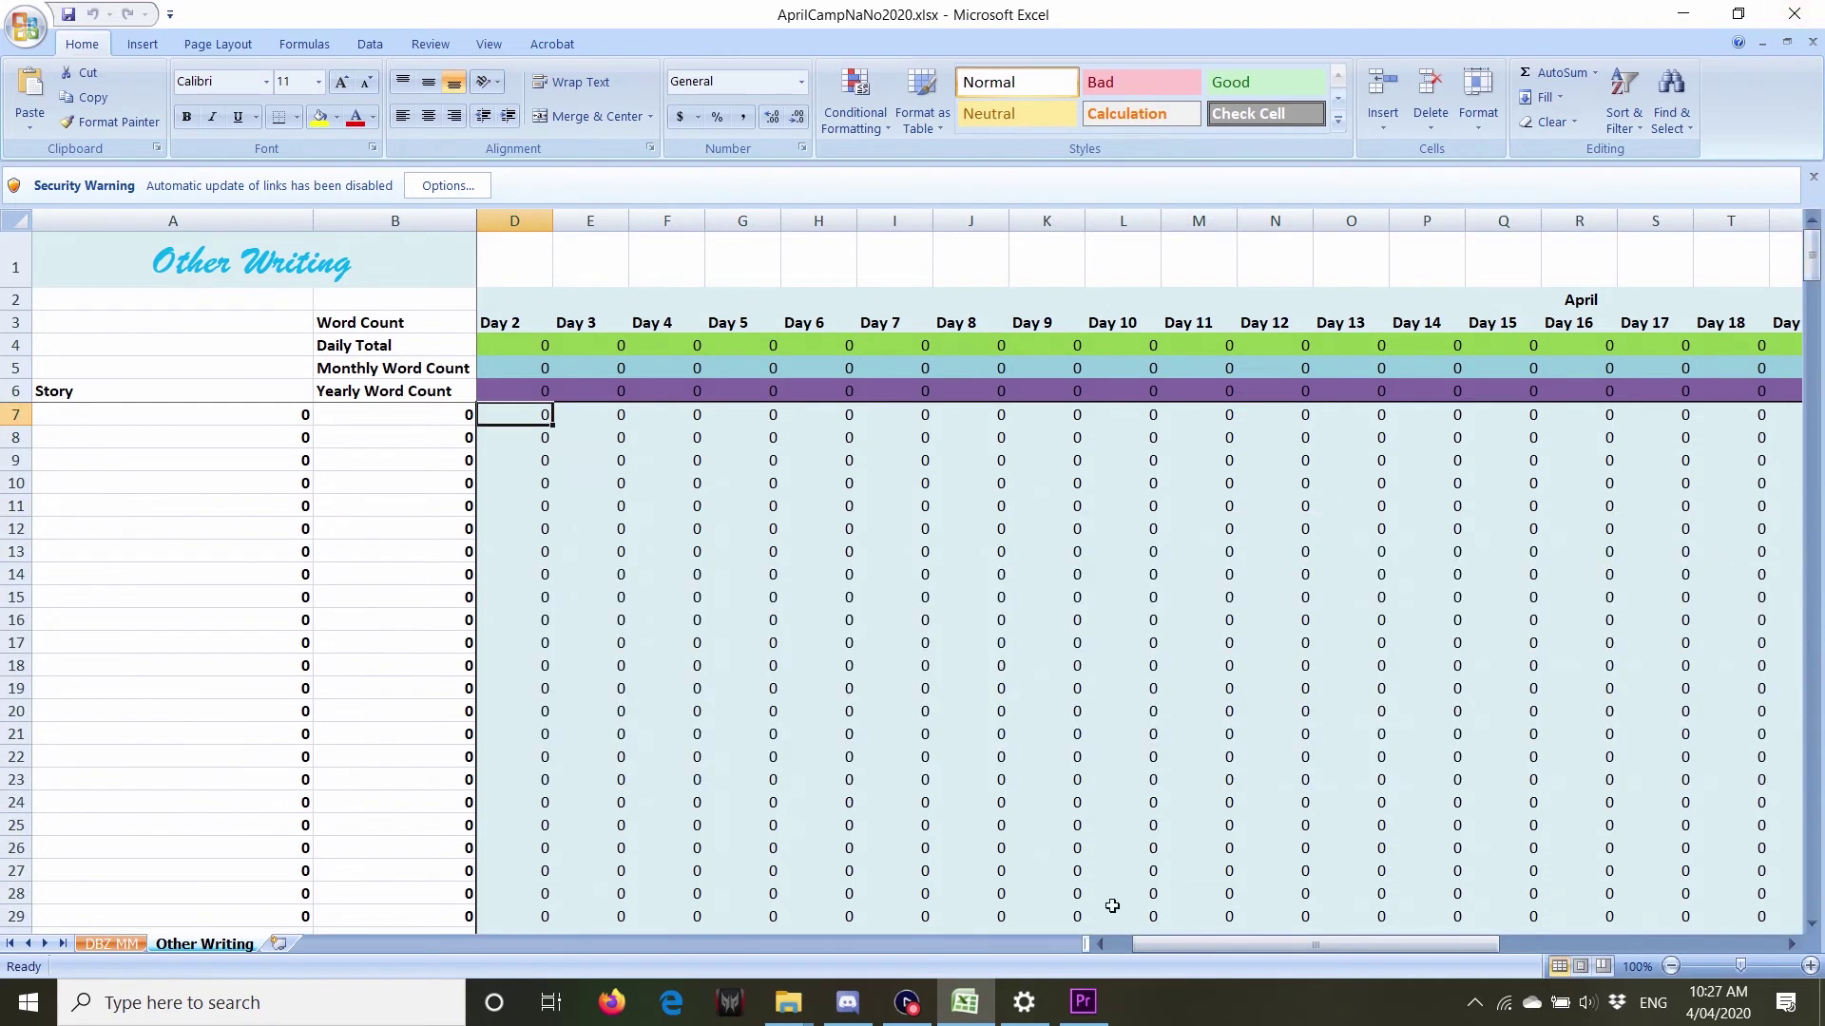
drag(1201, 944, 1629, 926)
drag(1812, 262, 1813, 884)
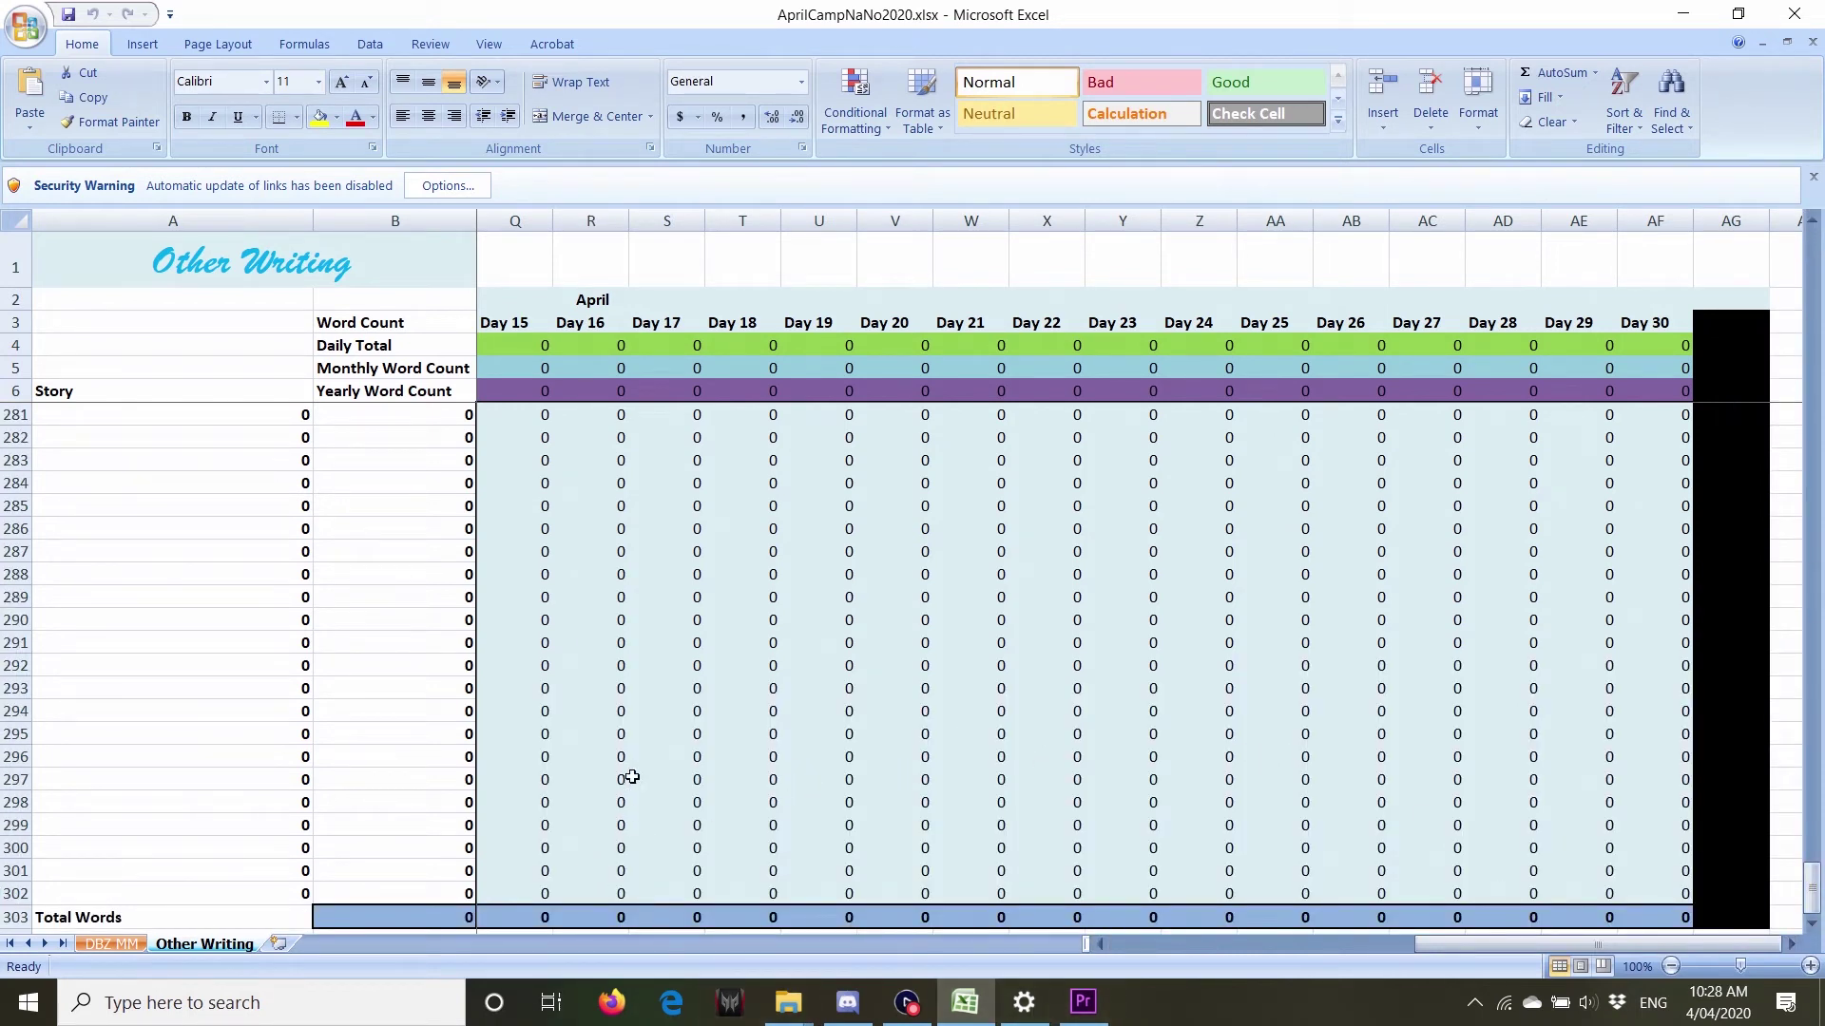
Enter 200 words for Day 17 in S291, then undo it so the count stays zero.
click(670, 648)
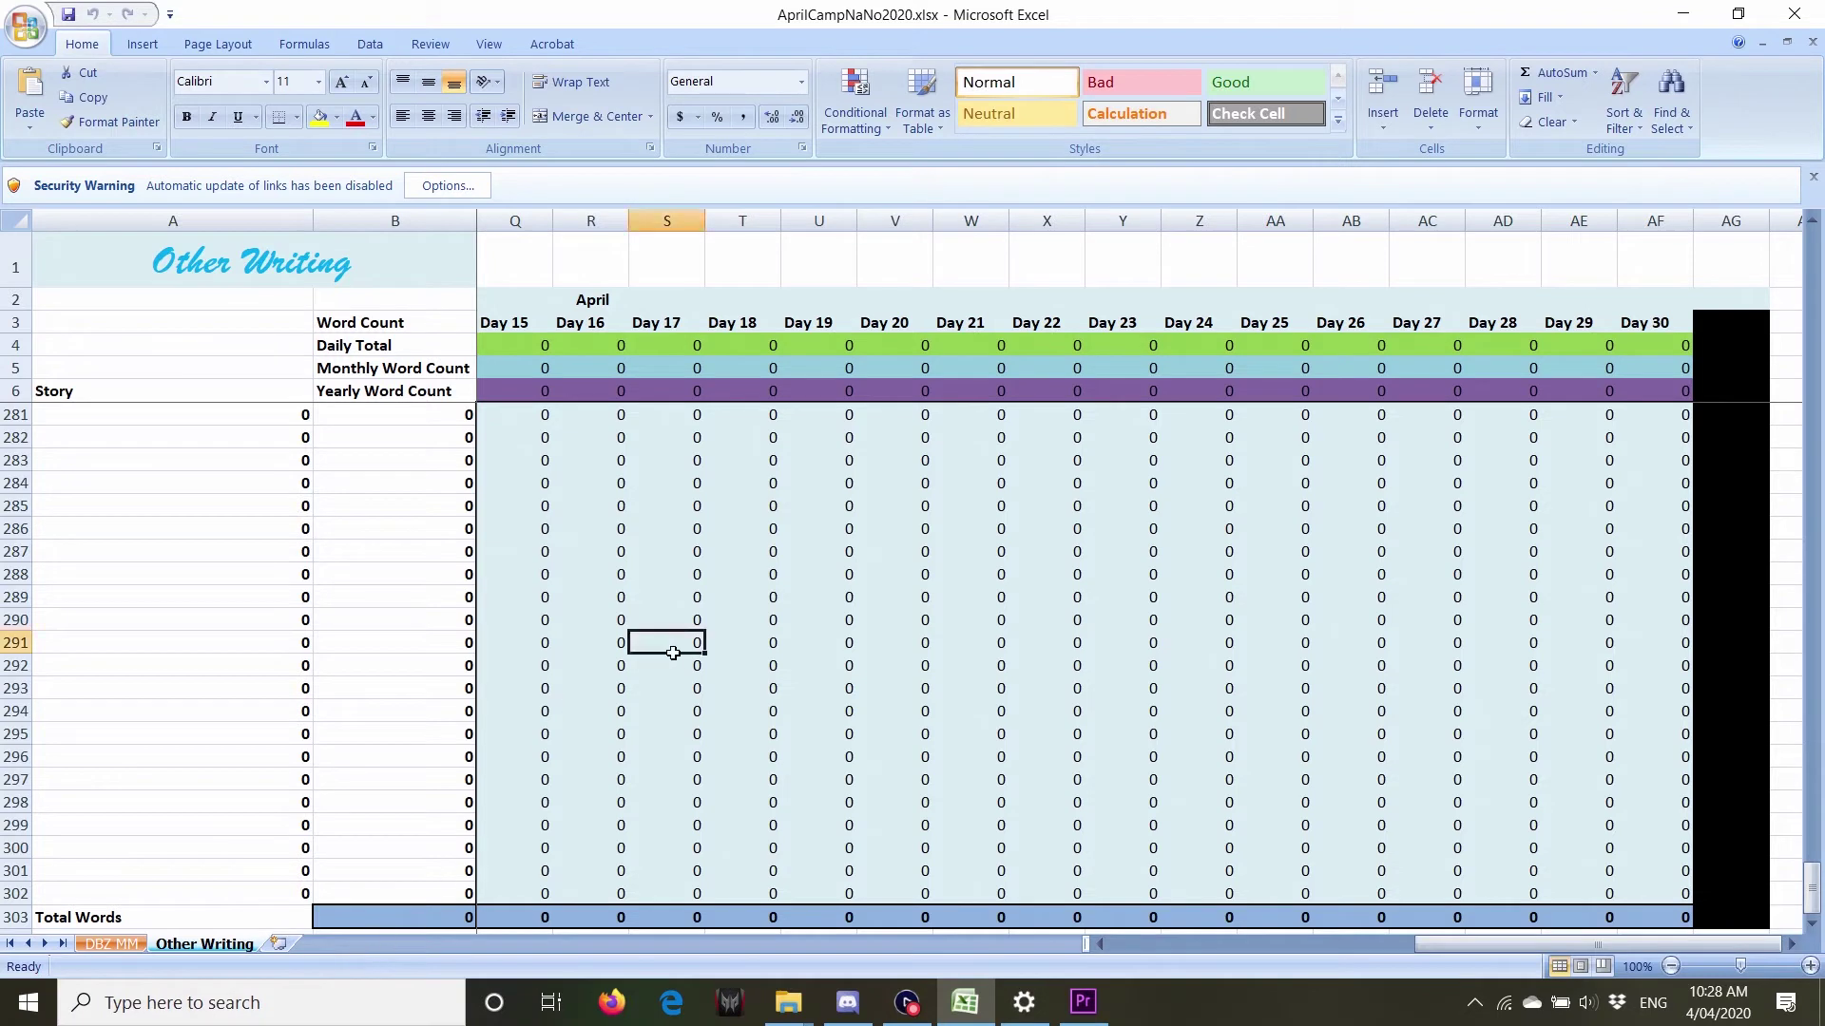
text(200)
key(Return)
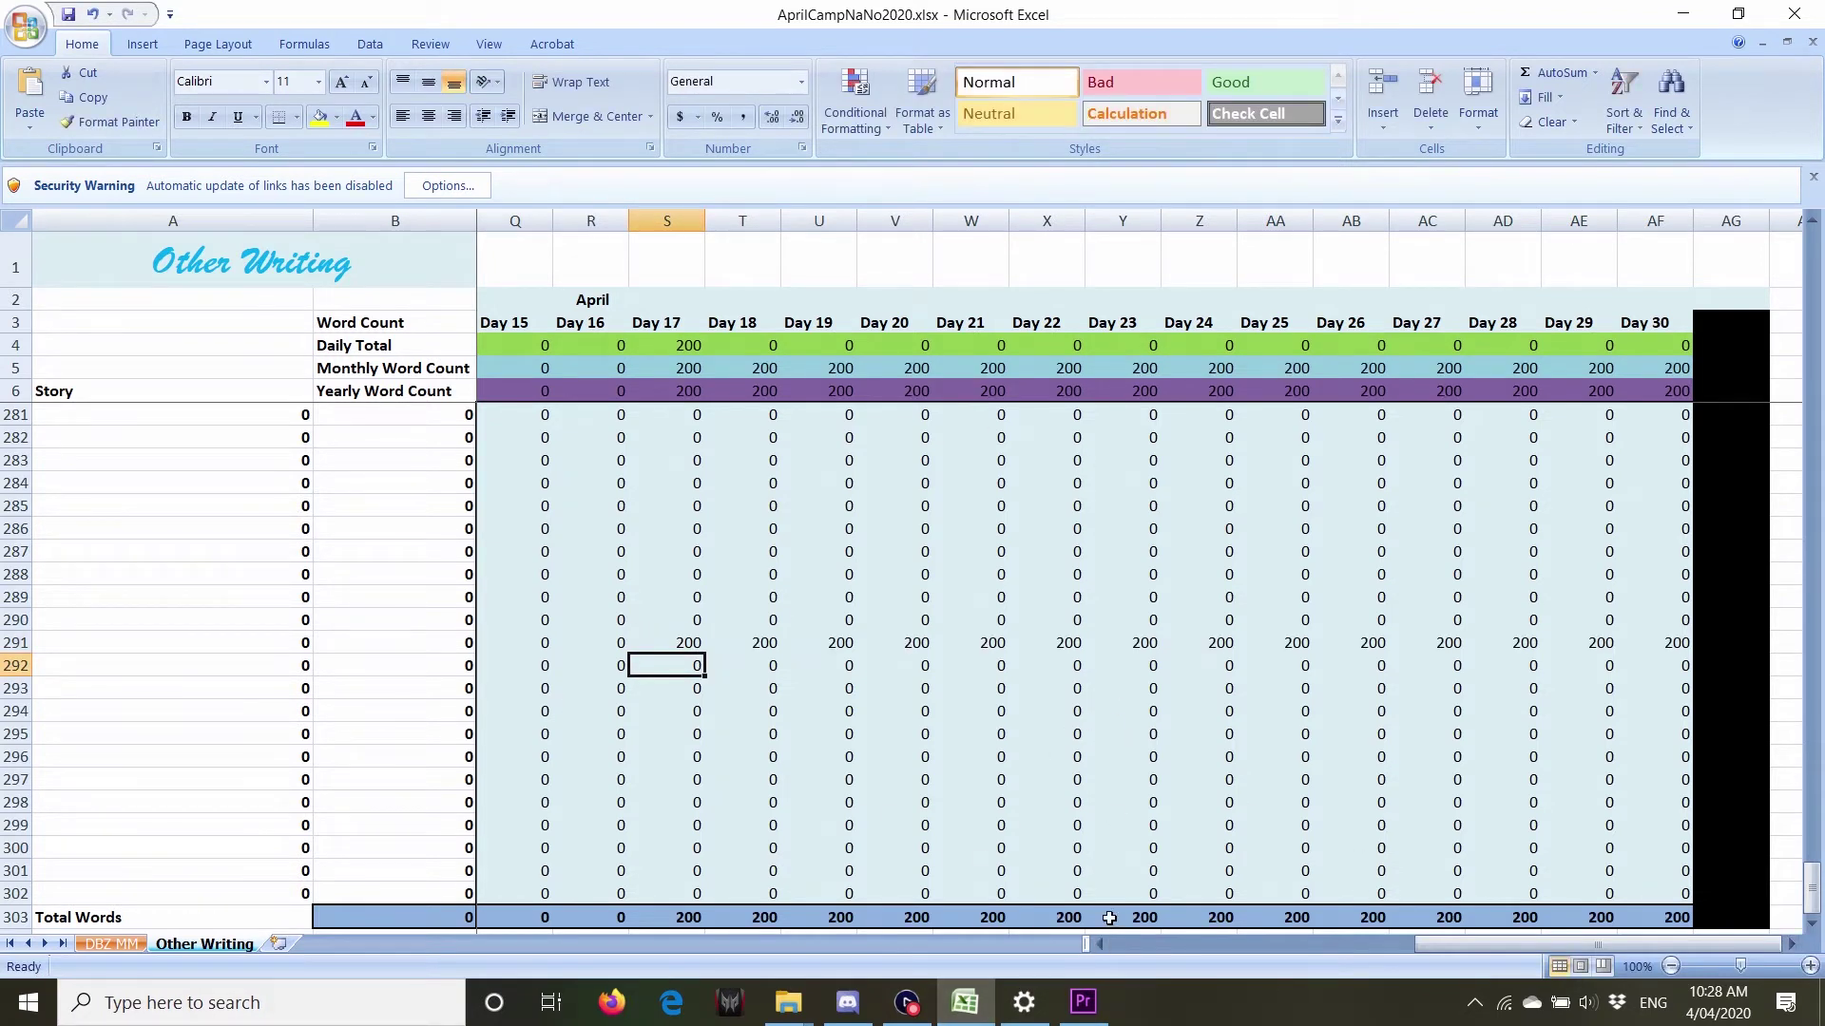
drag(1424, 950, 1754, 755)
drag(1812, 879, 1812, 313)
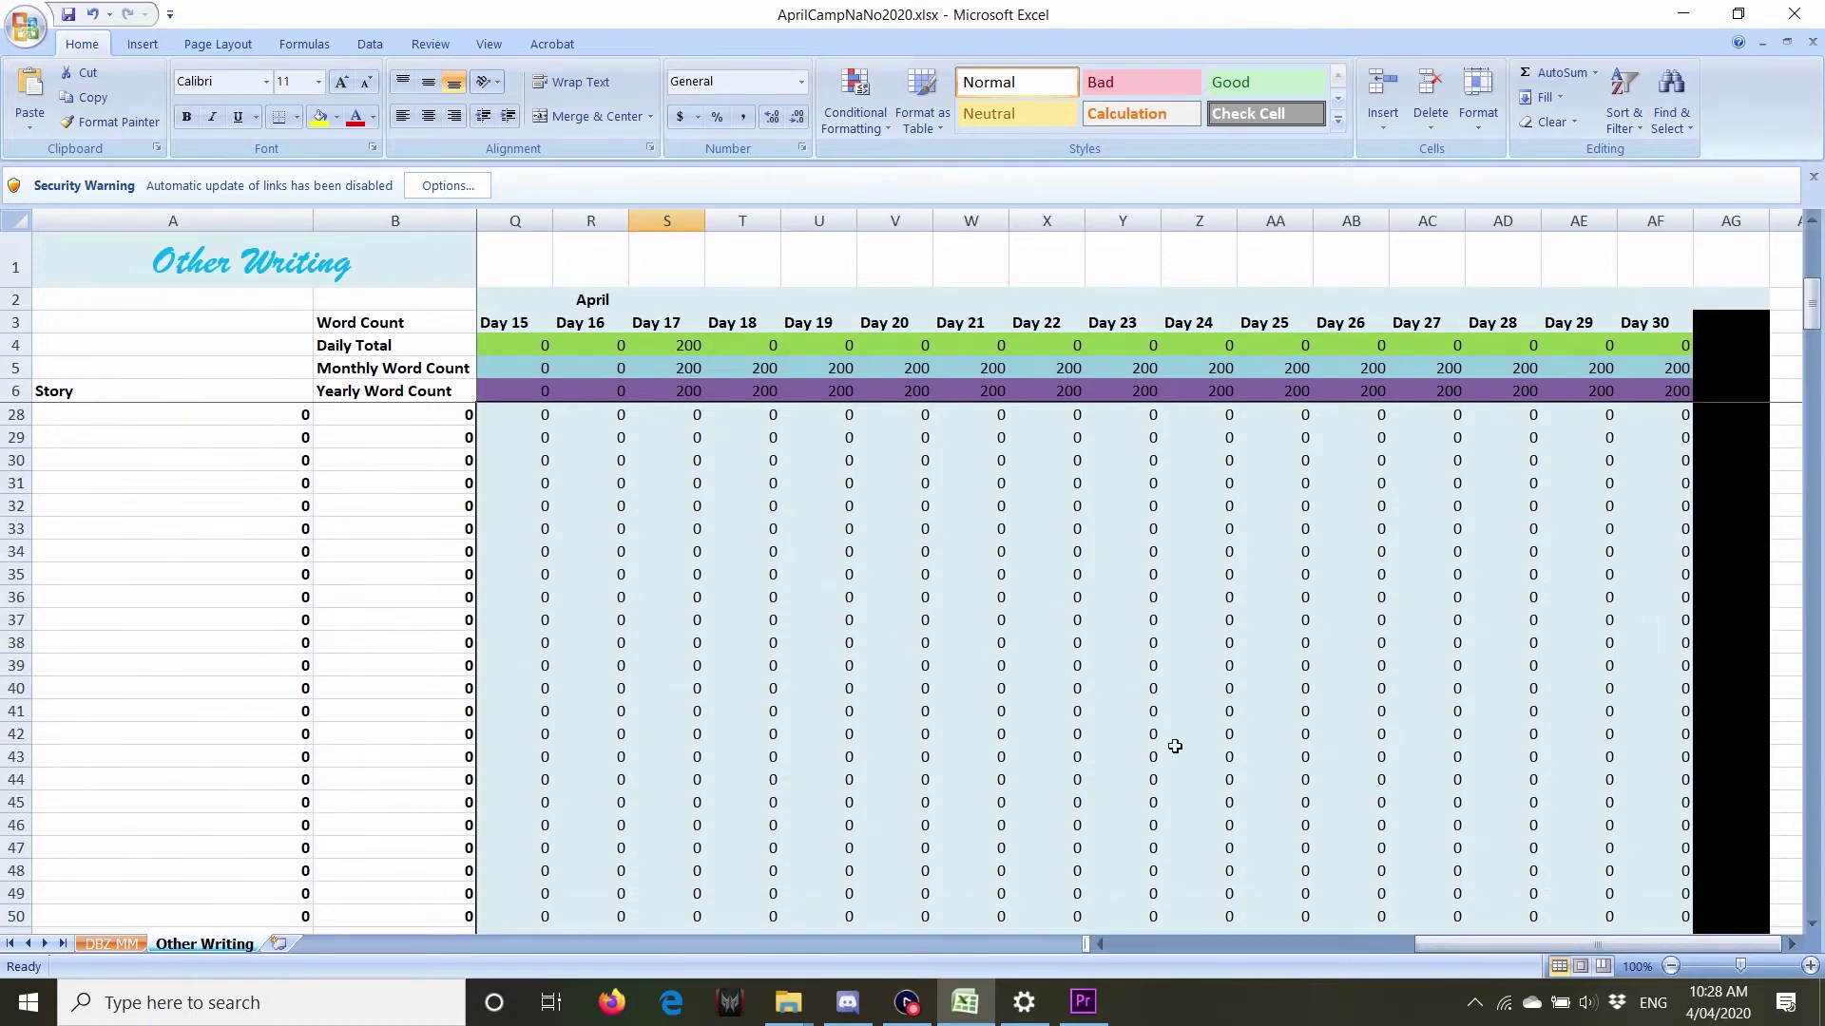
drag(1480, 947, 1175, 947)
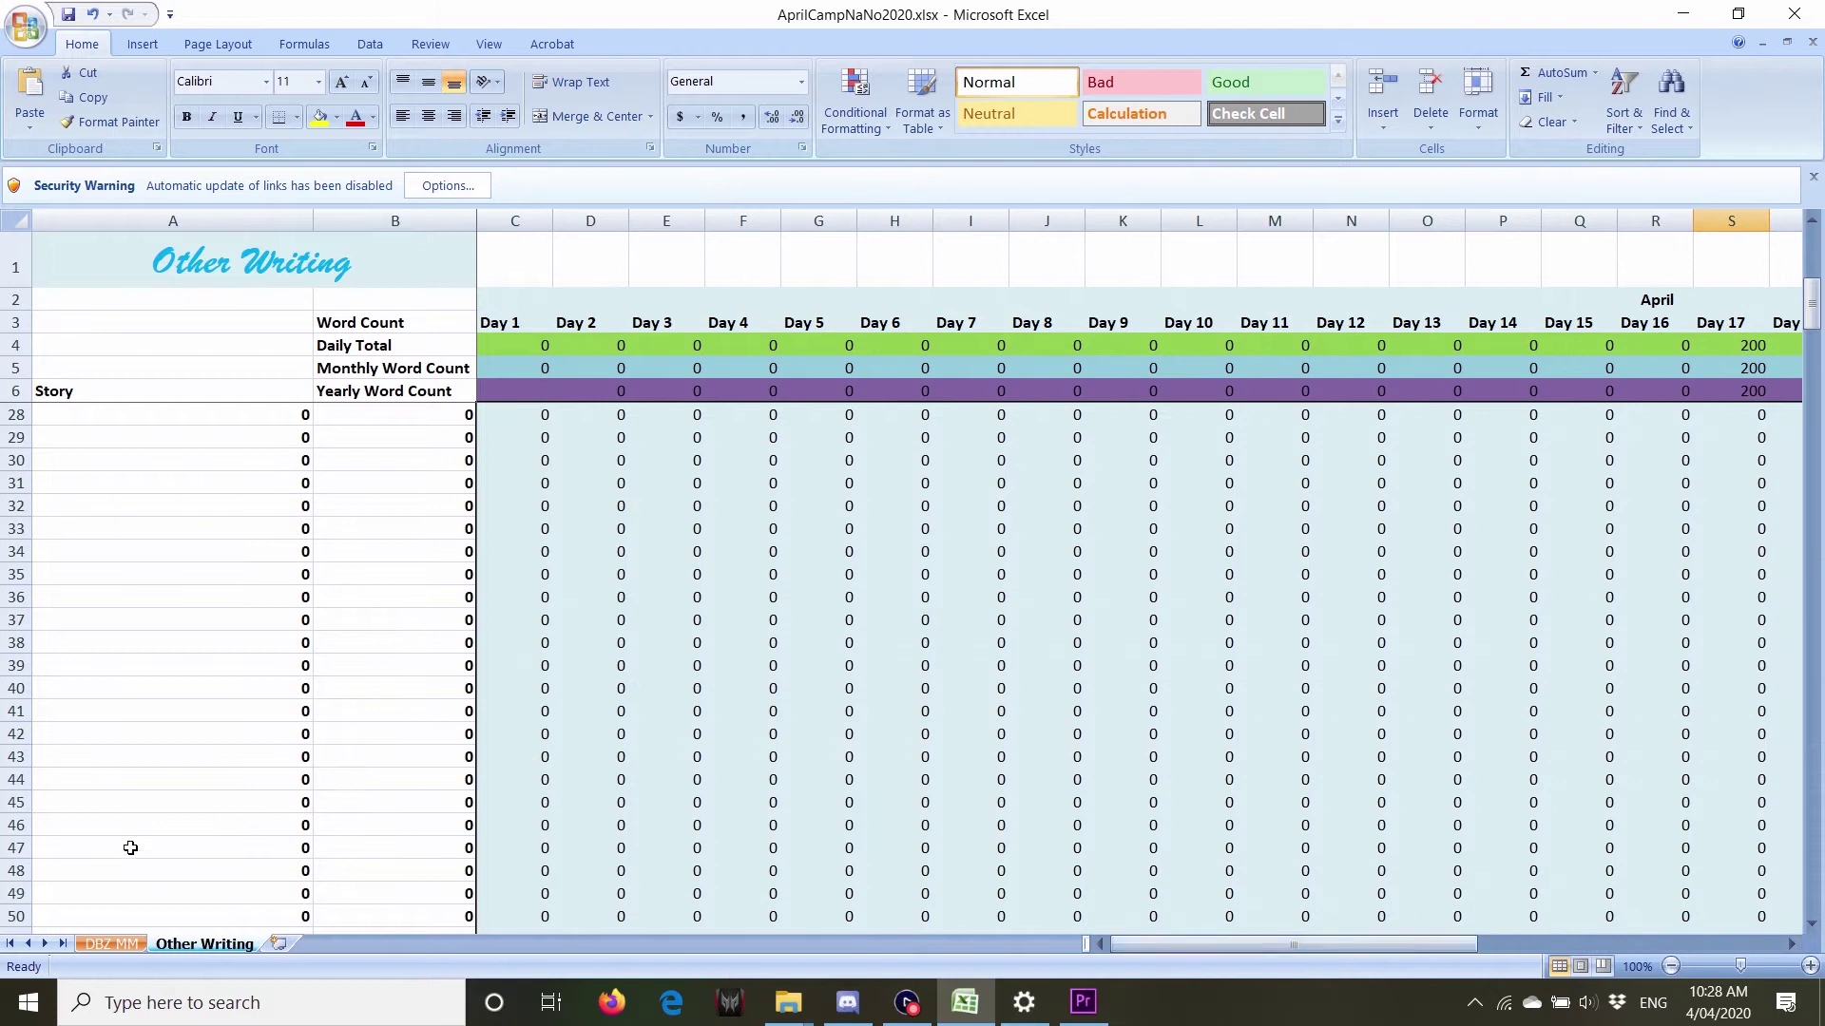
key(ctrl+z)
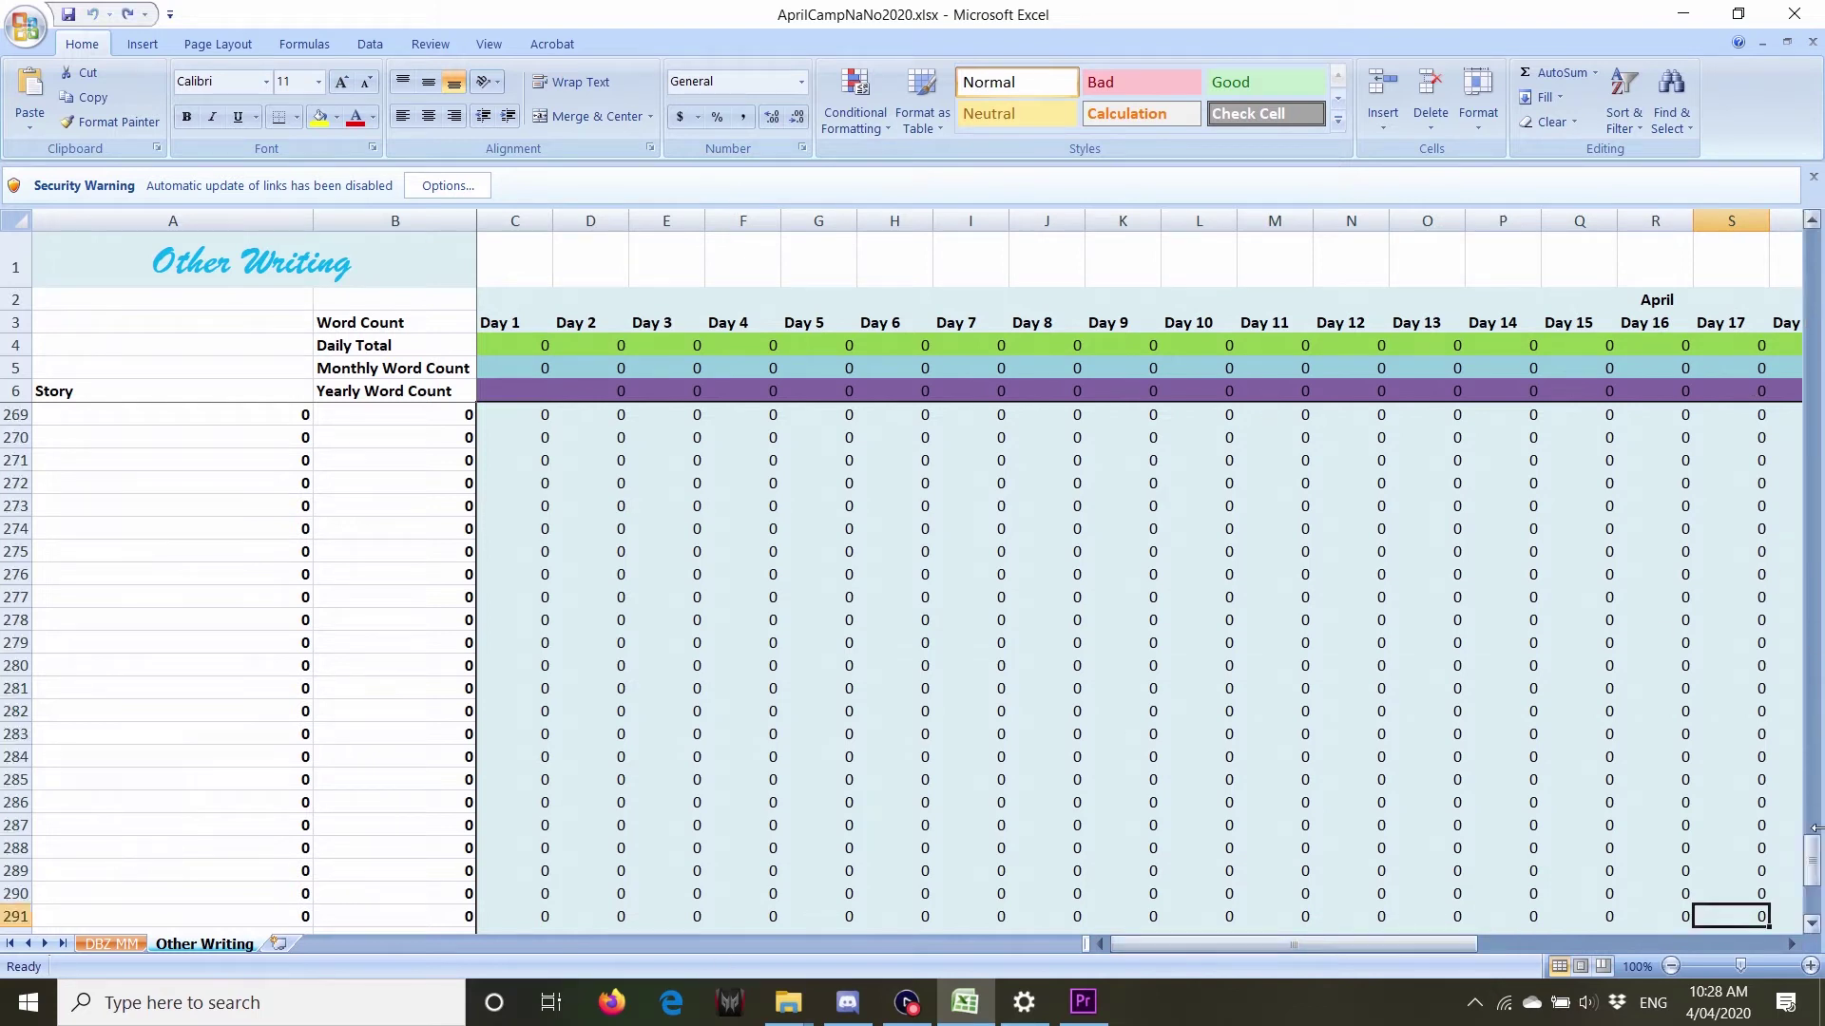
drag(1811, 841, 1812, 249)
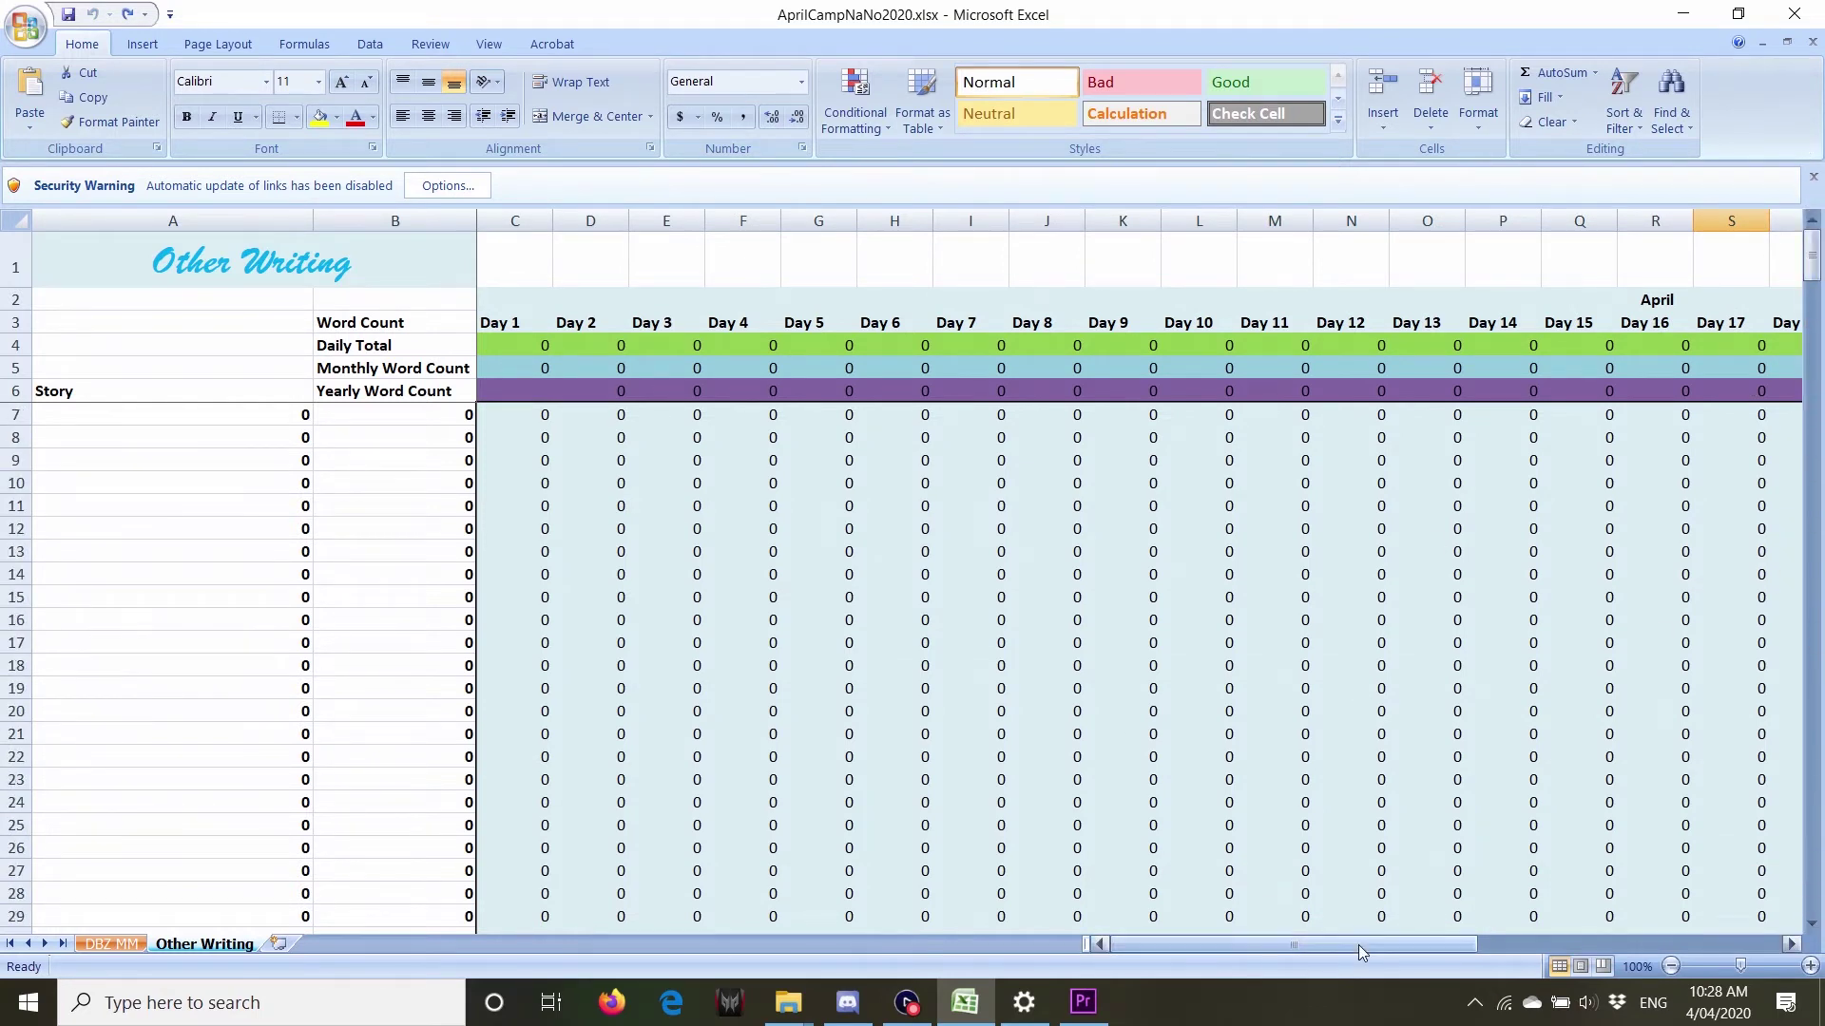
drag(1359, 945, 1738, 931)
Inspect the first story cell and the Daily, Monthly and Yearly Word Count labels, then return to DBZ MM.
click(107, 409)
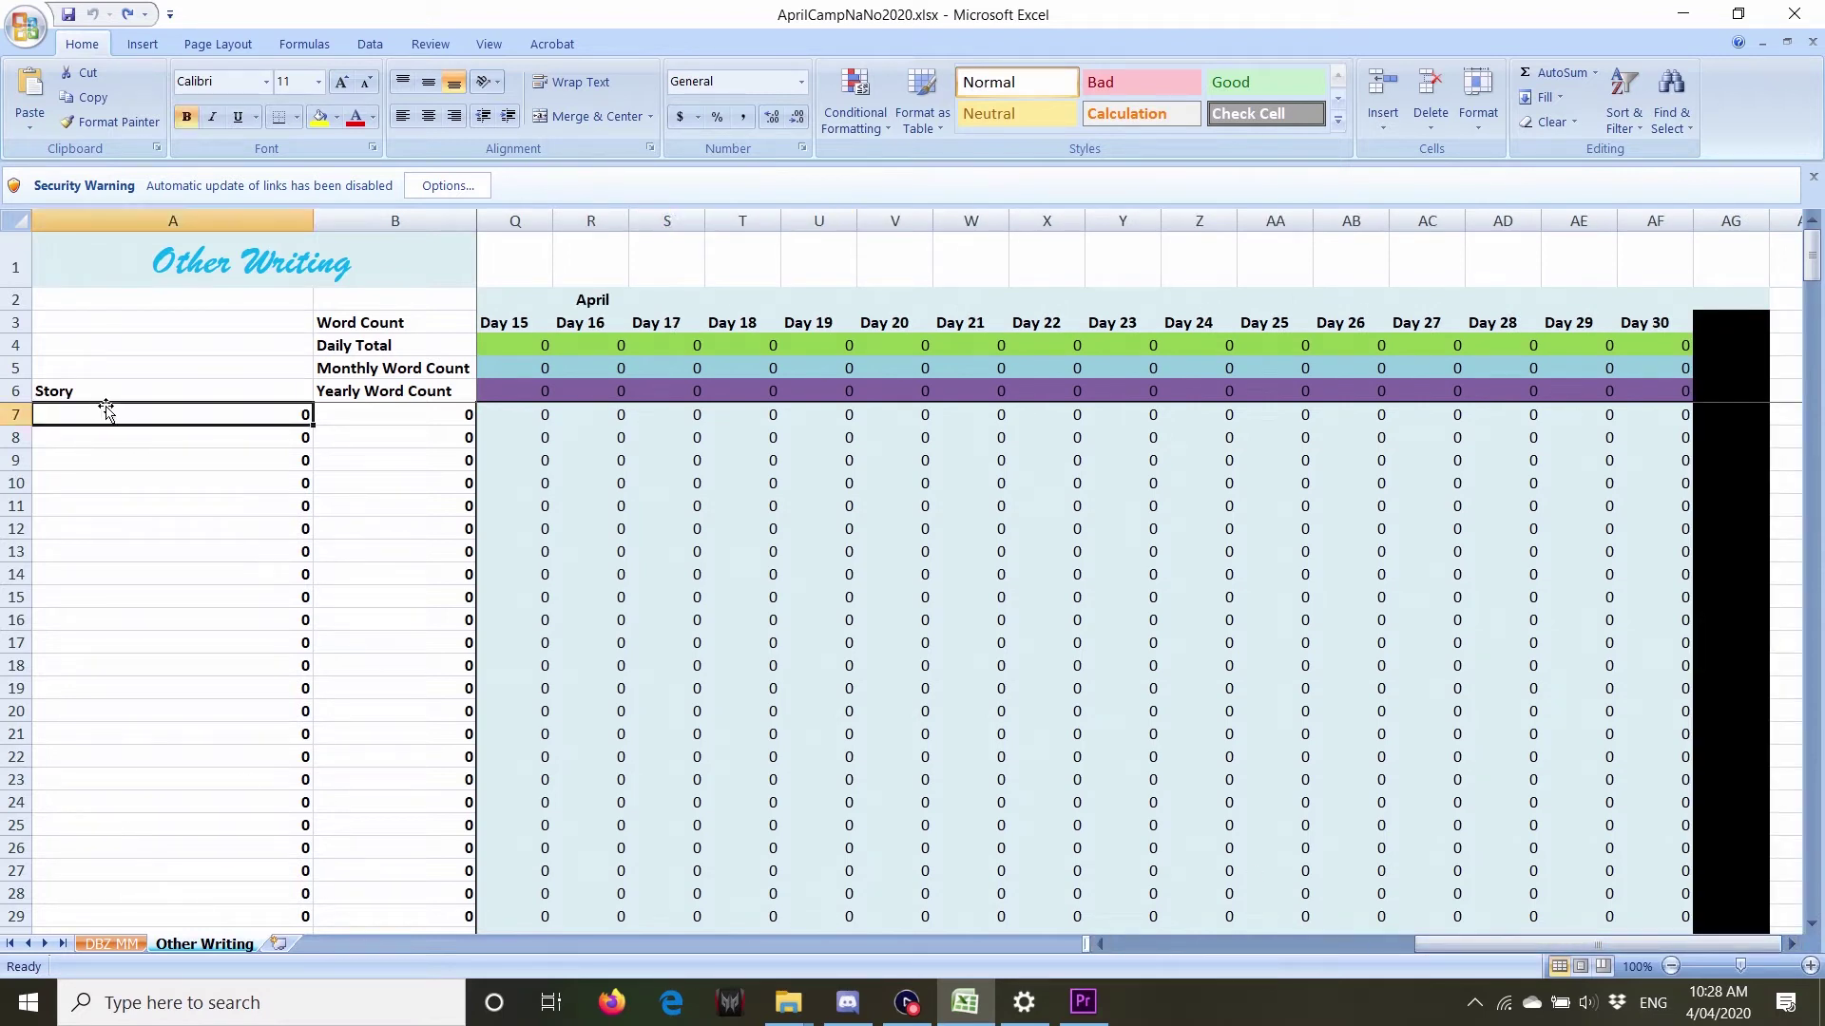
key(Tab)
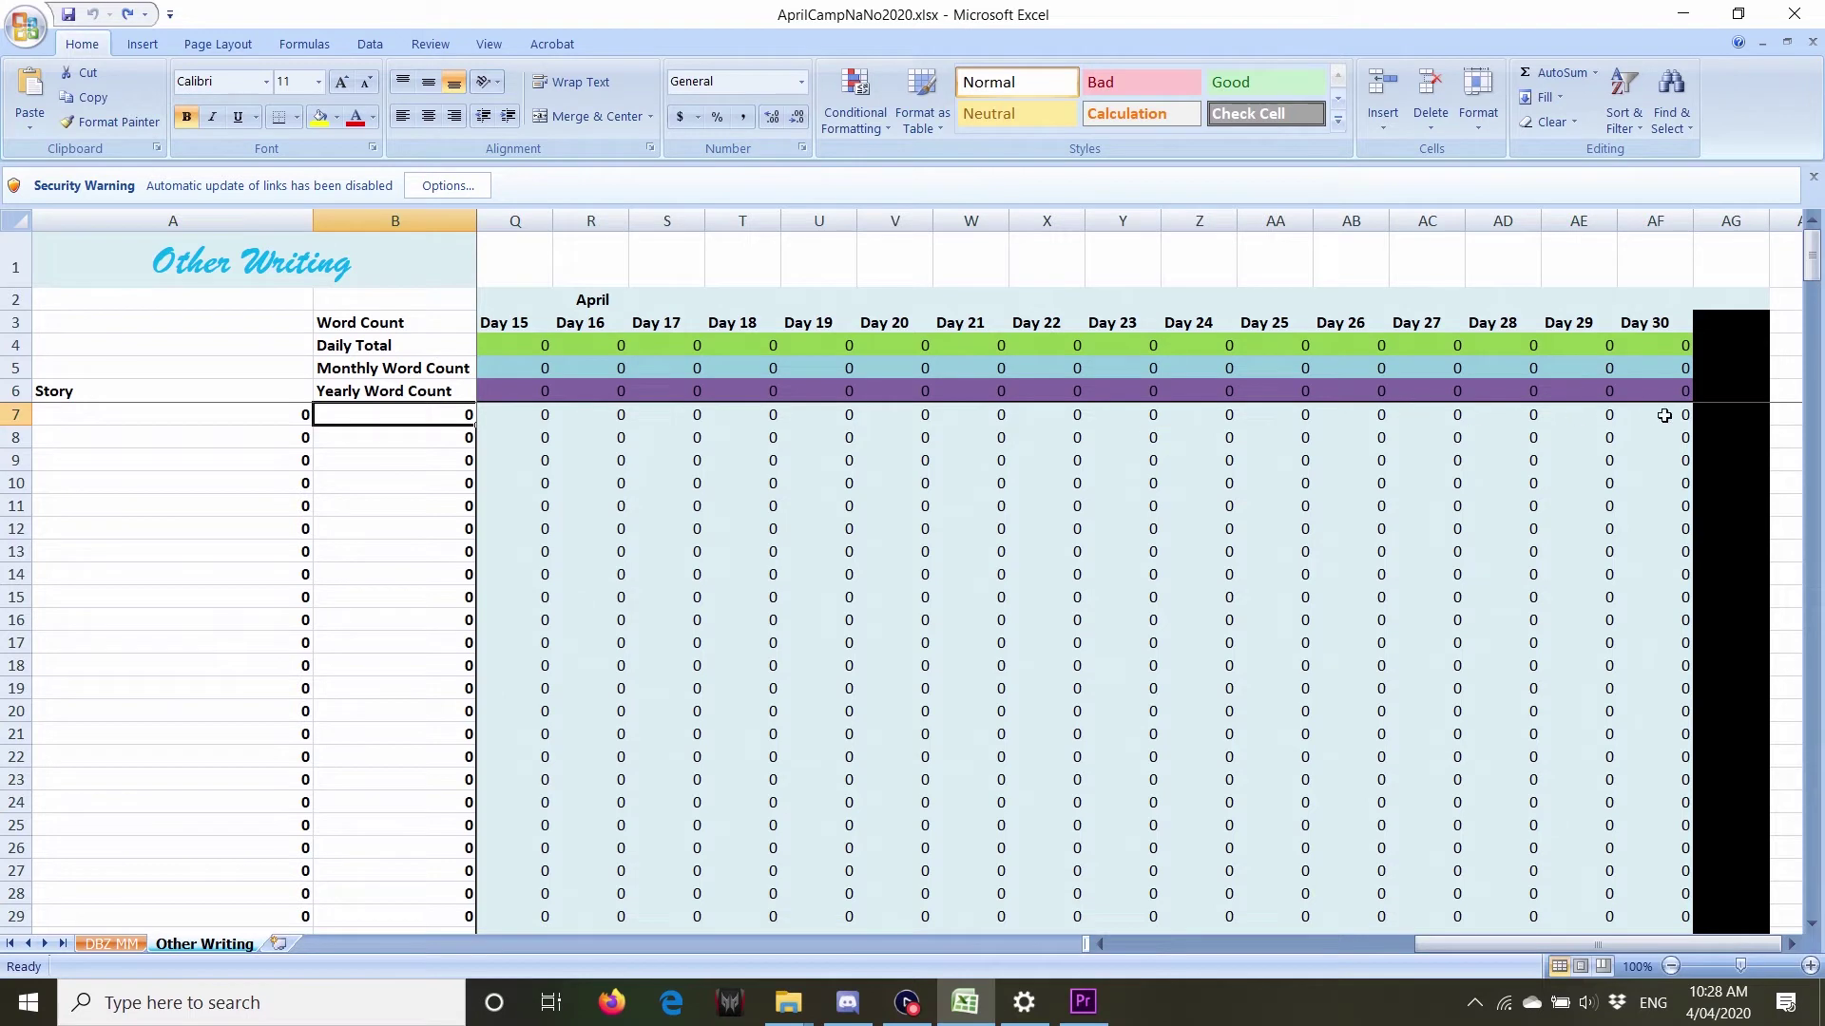
click(413, 352)
click(396, 375)
click(448, 398)
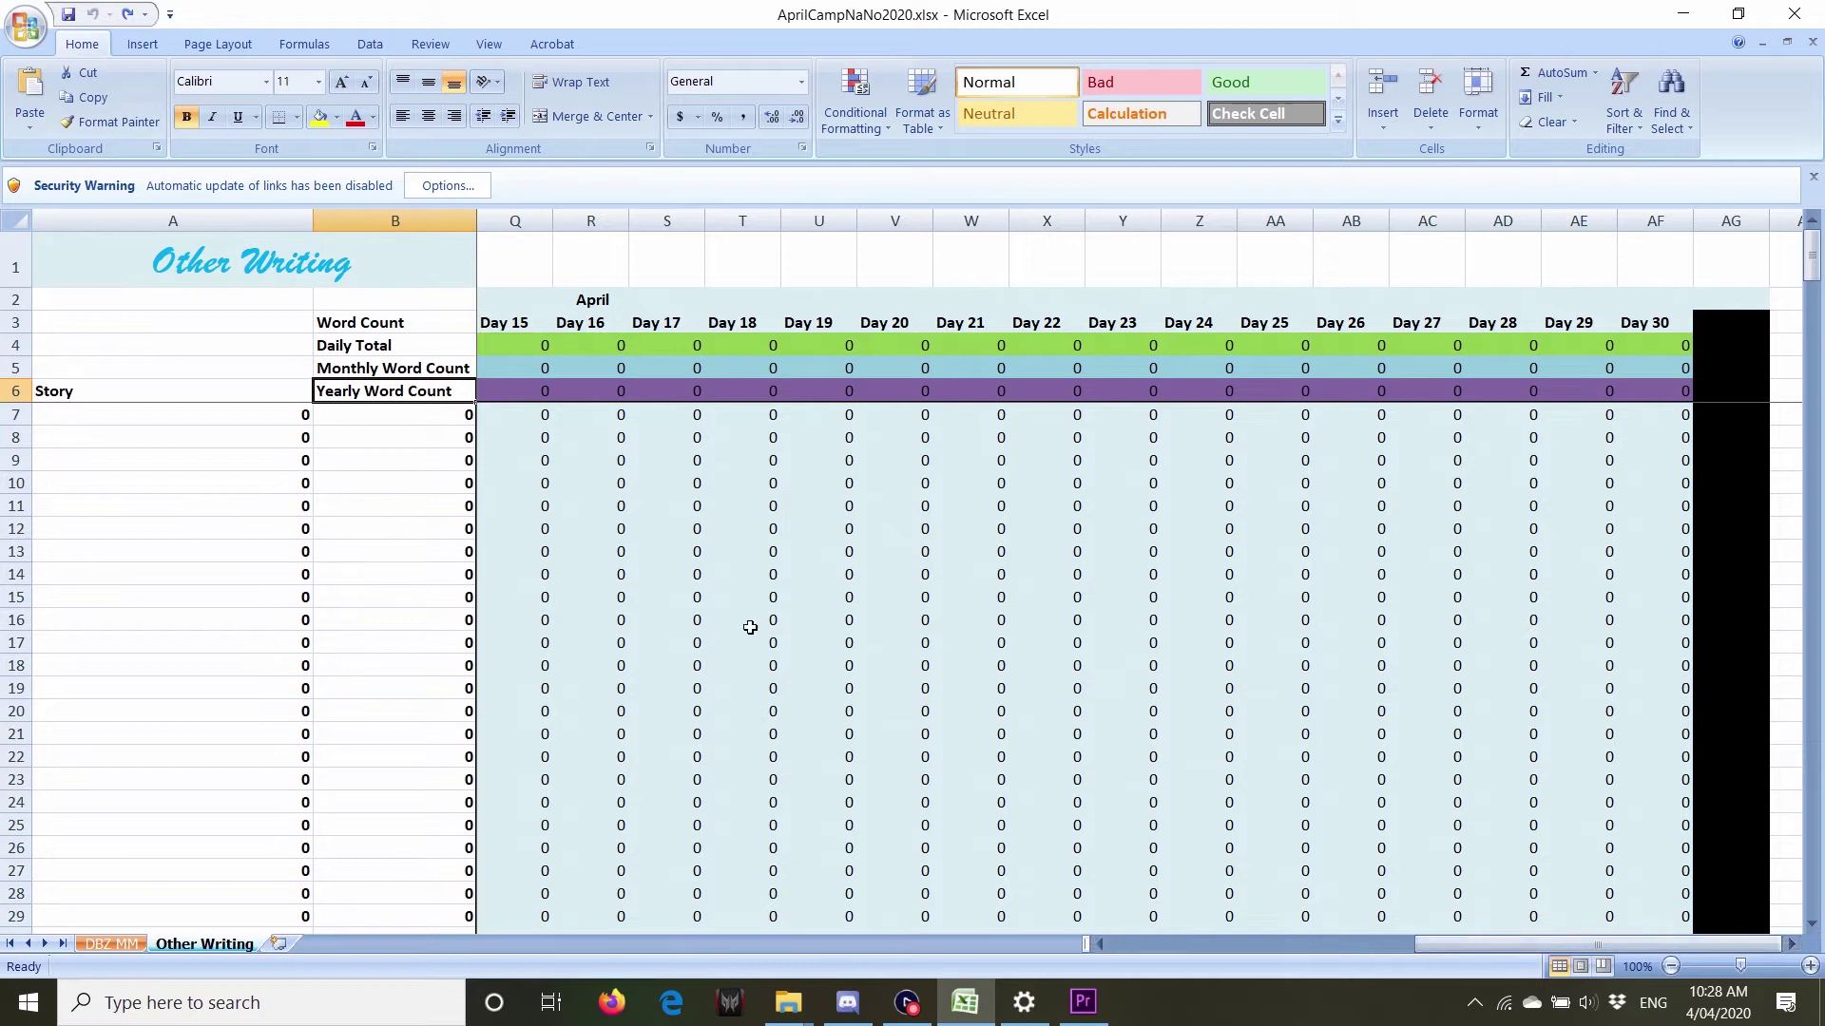
click(111, 946)
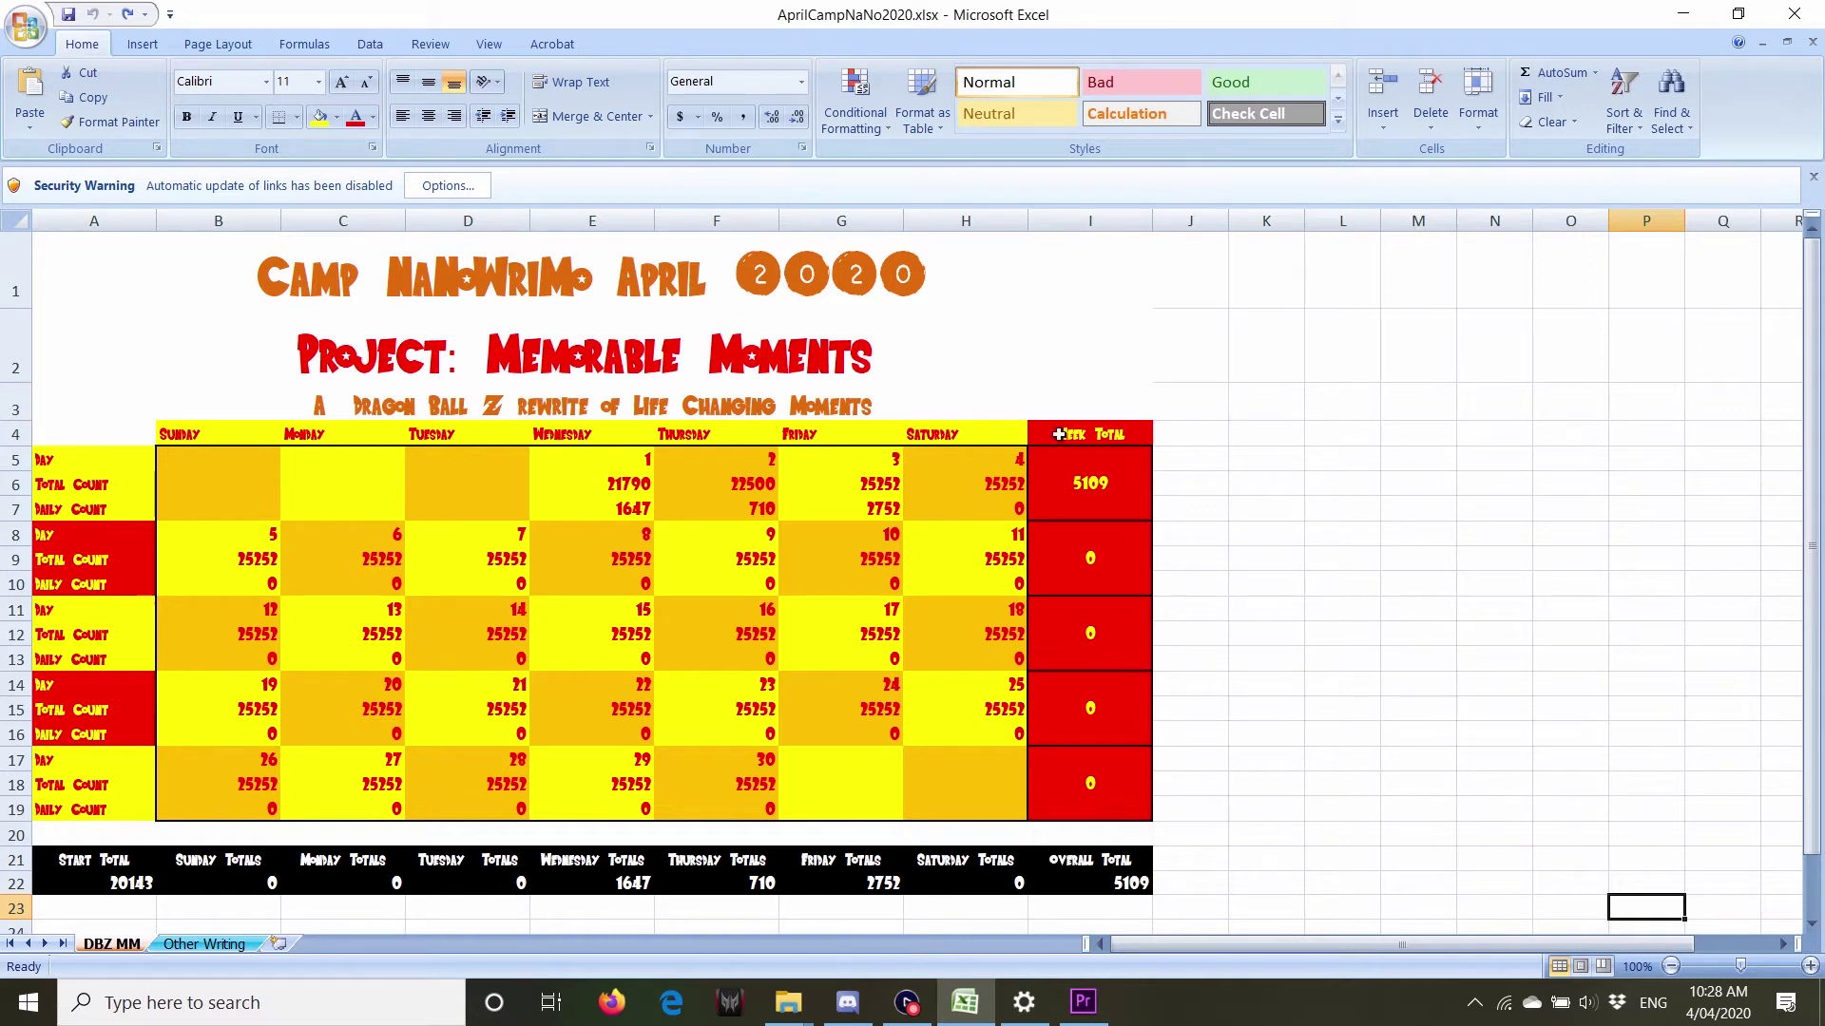
click(989, 479)
click(995, 511)
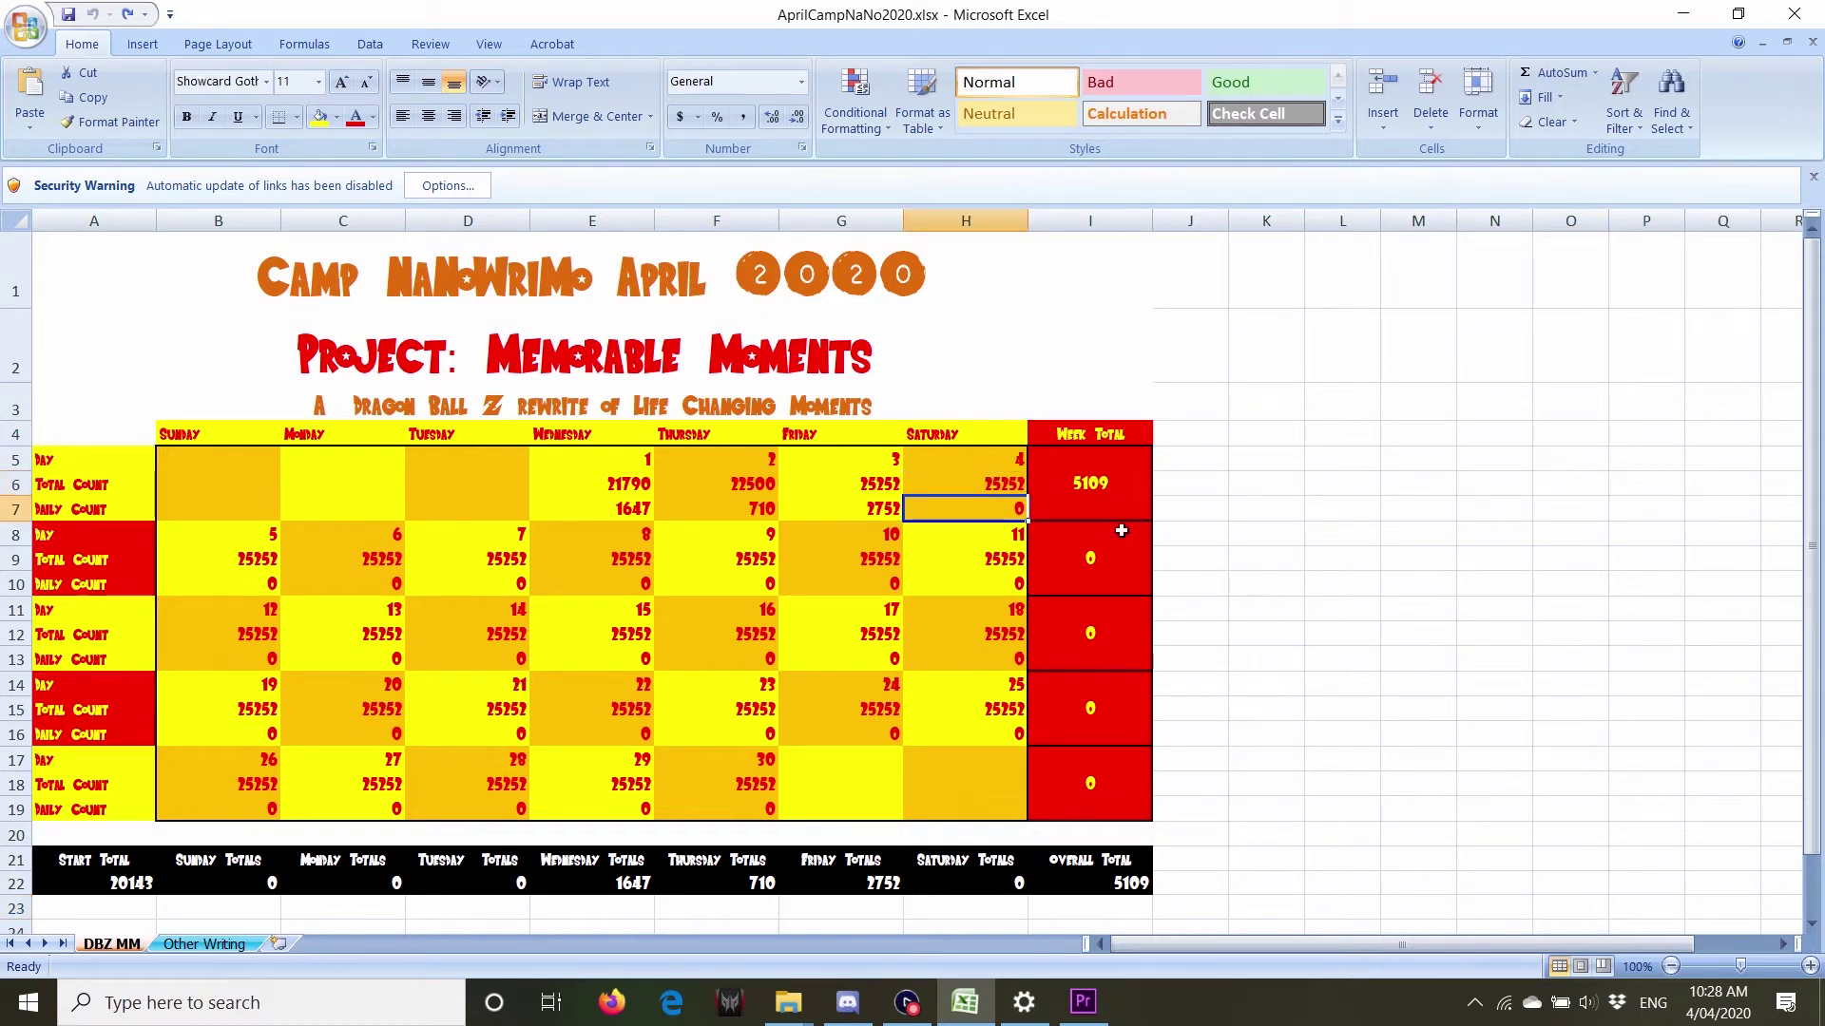
click(1114, 485)
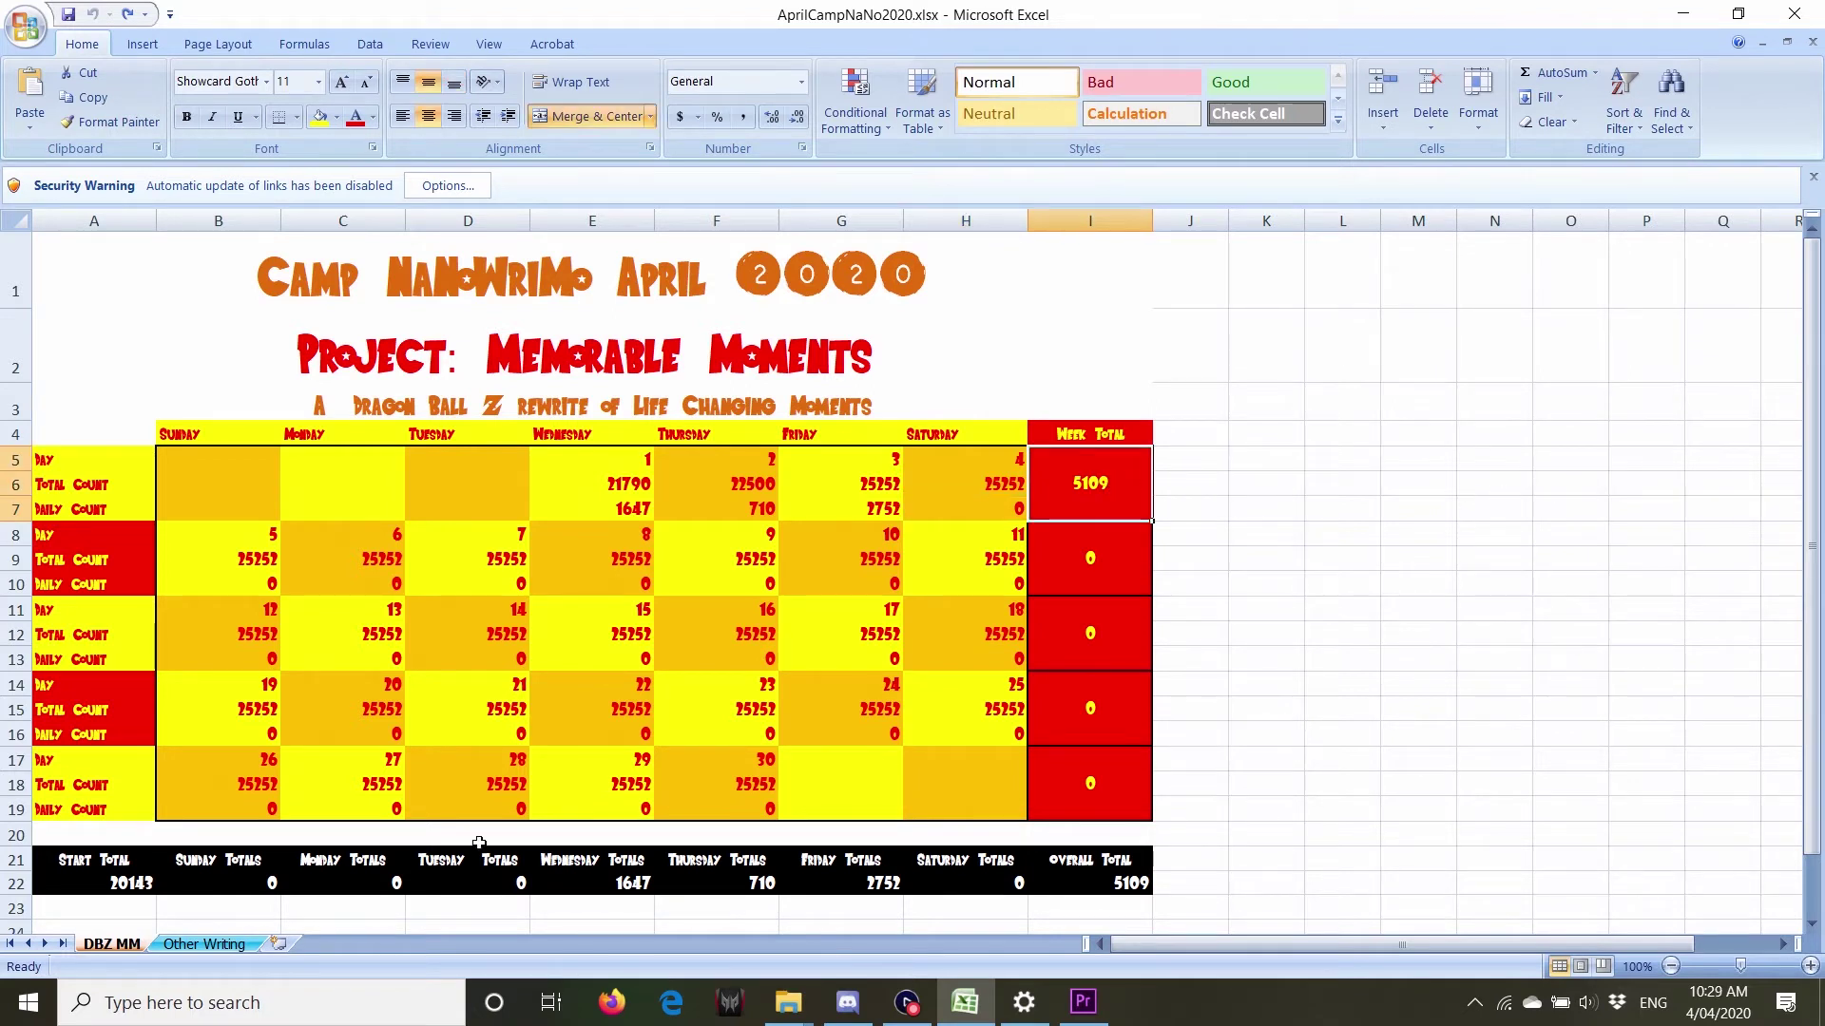
click(95, 883)
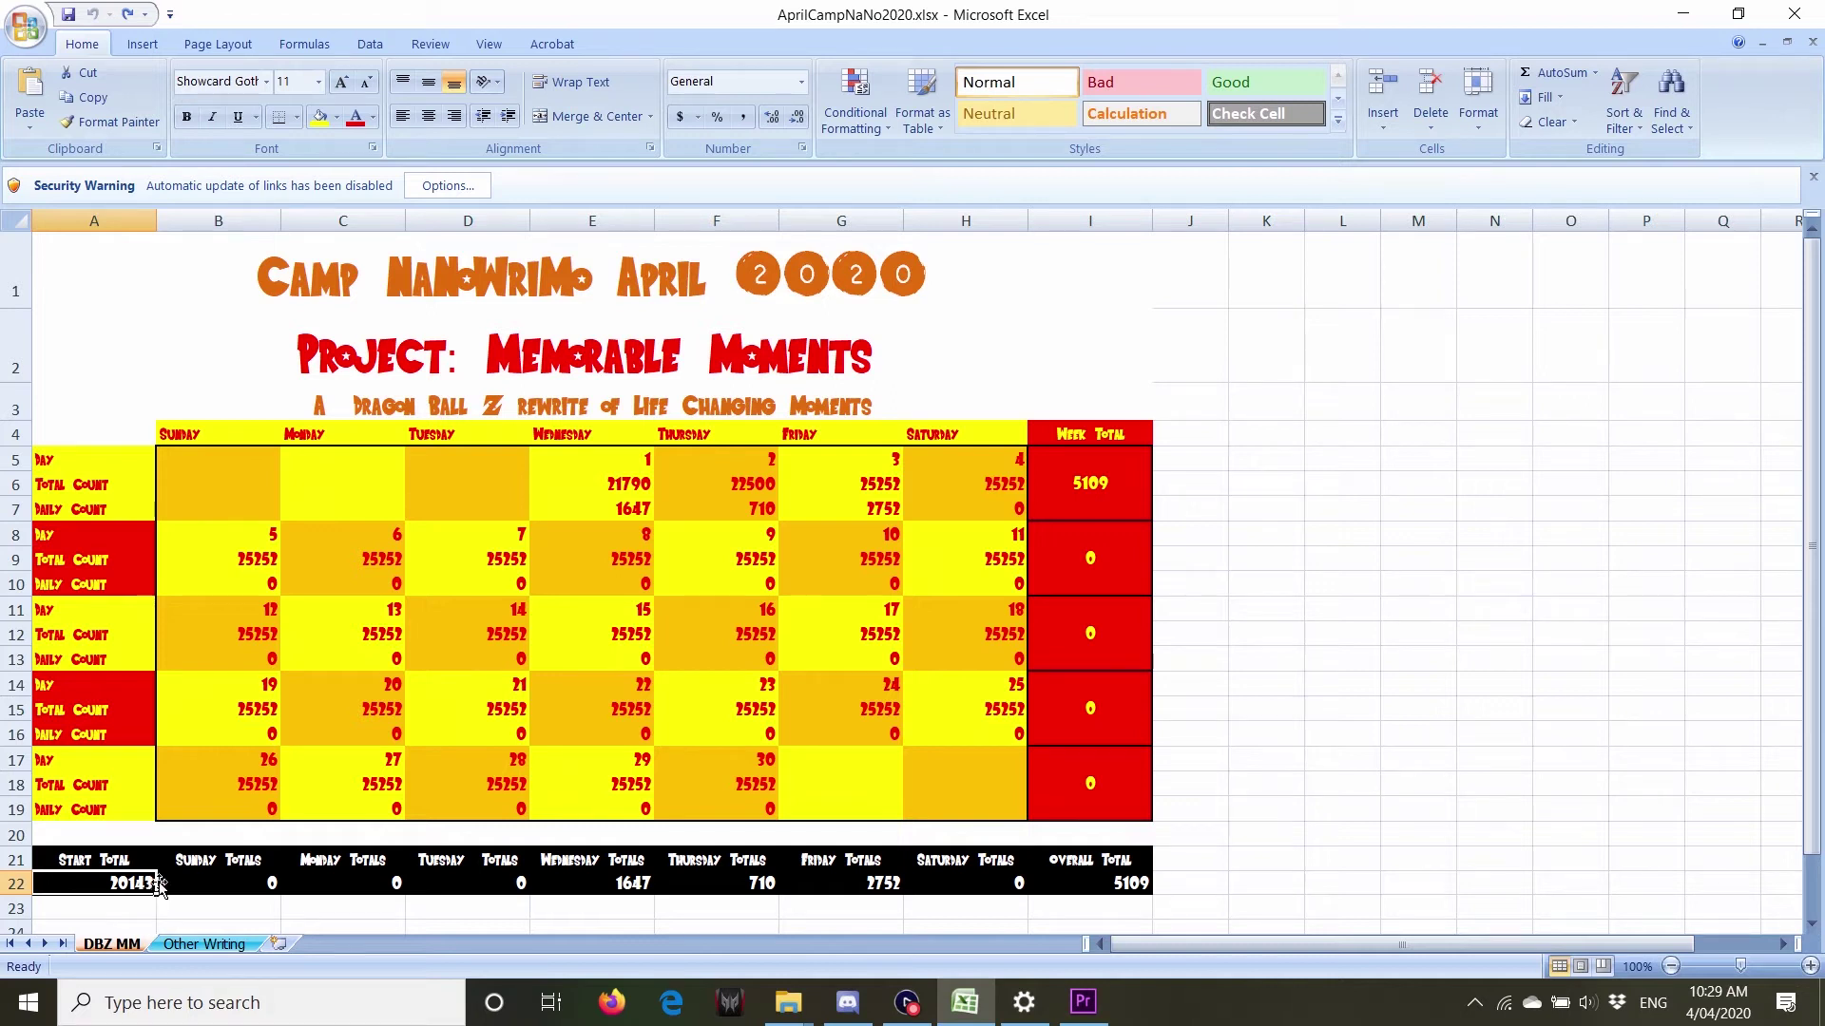
click(604, 484)
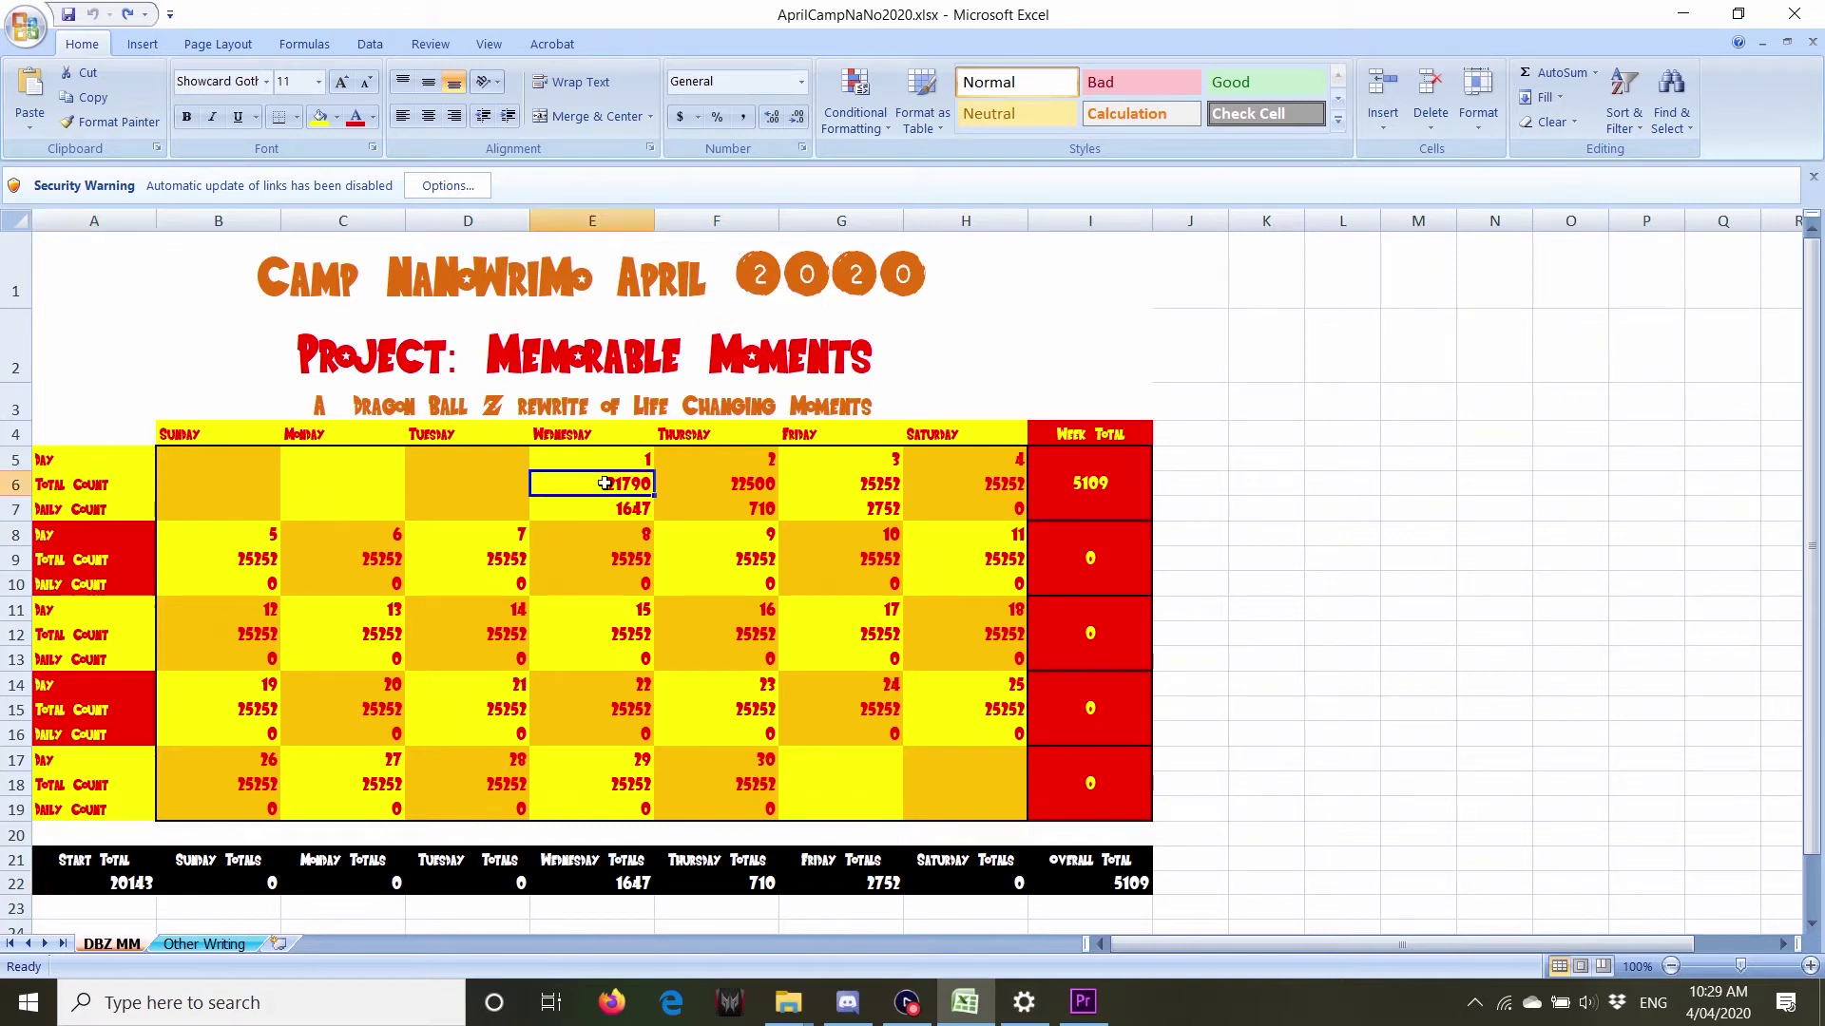
click(654, 512)
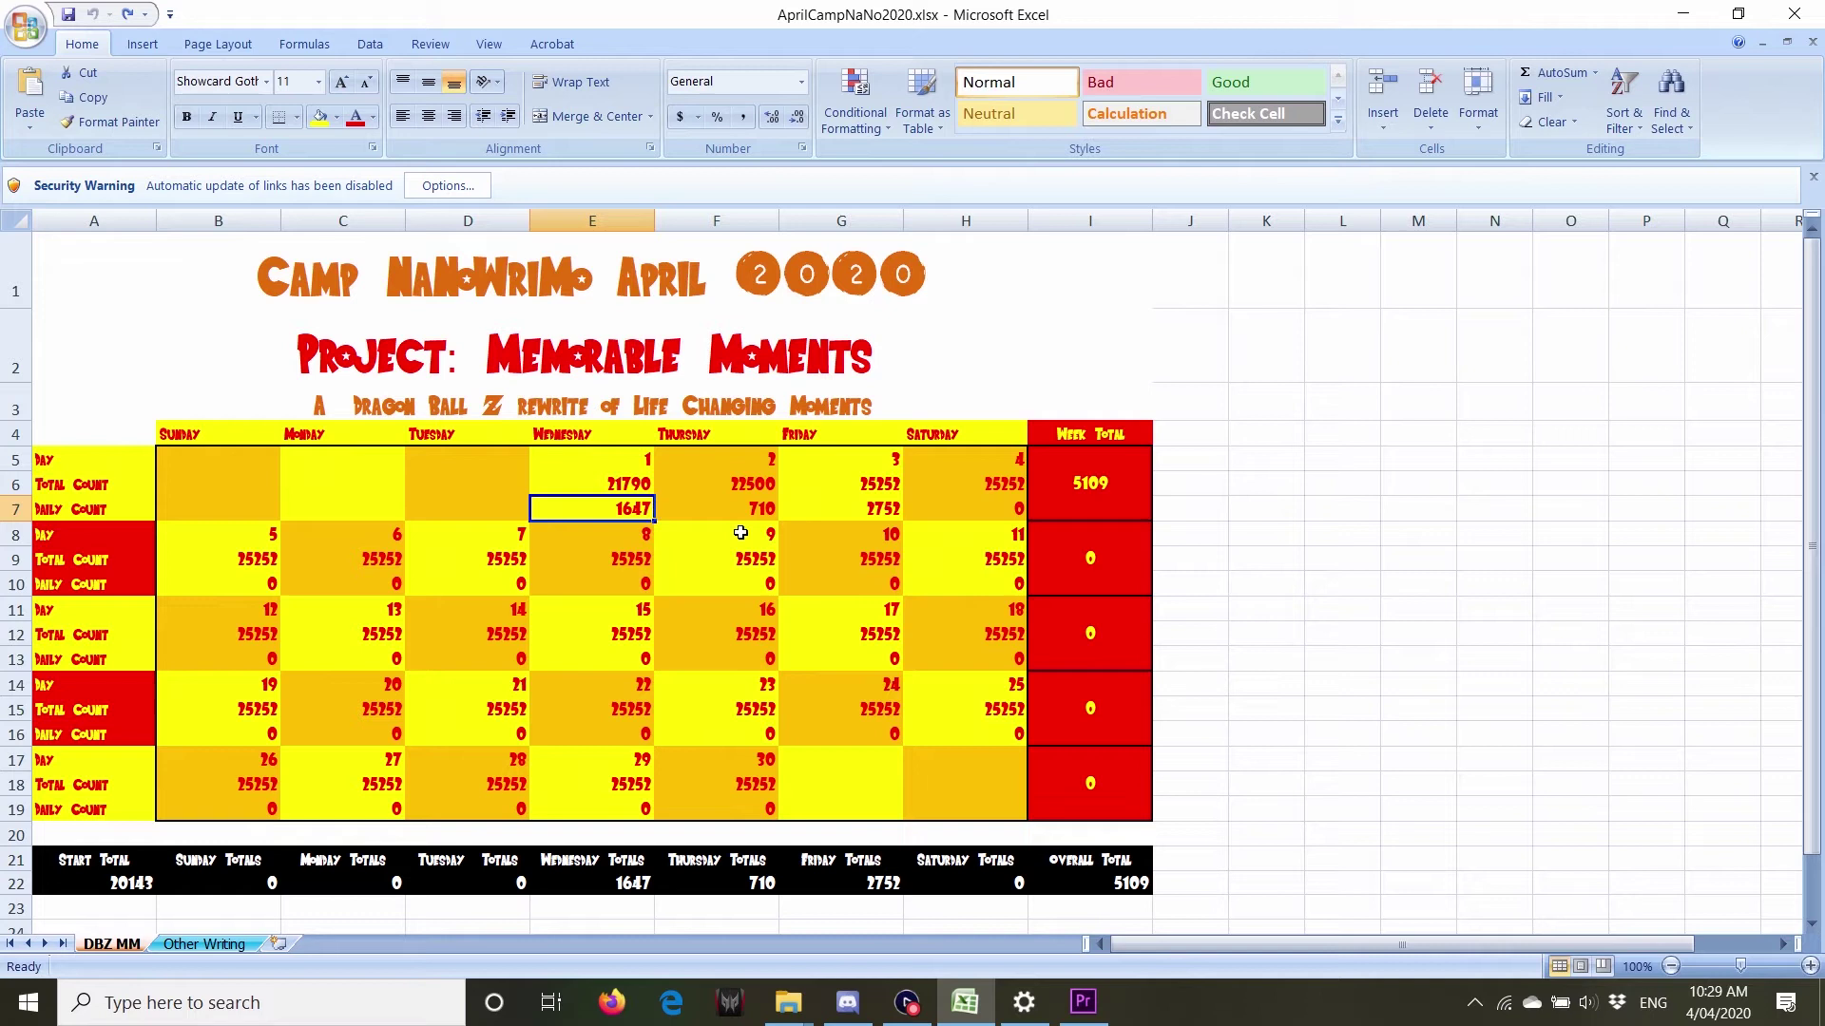
click(758, 489)
click(758, 502)
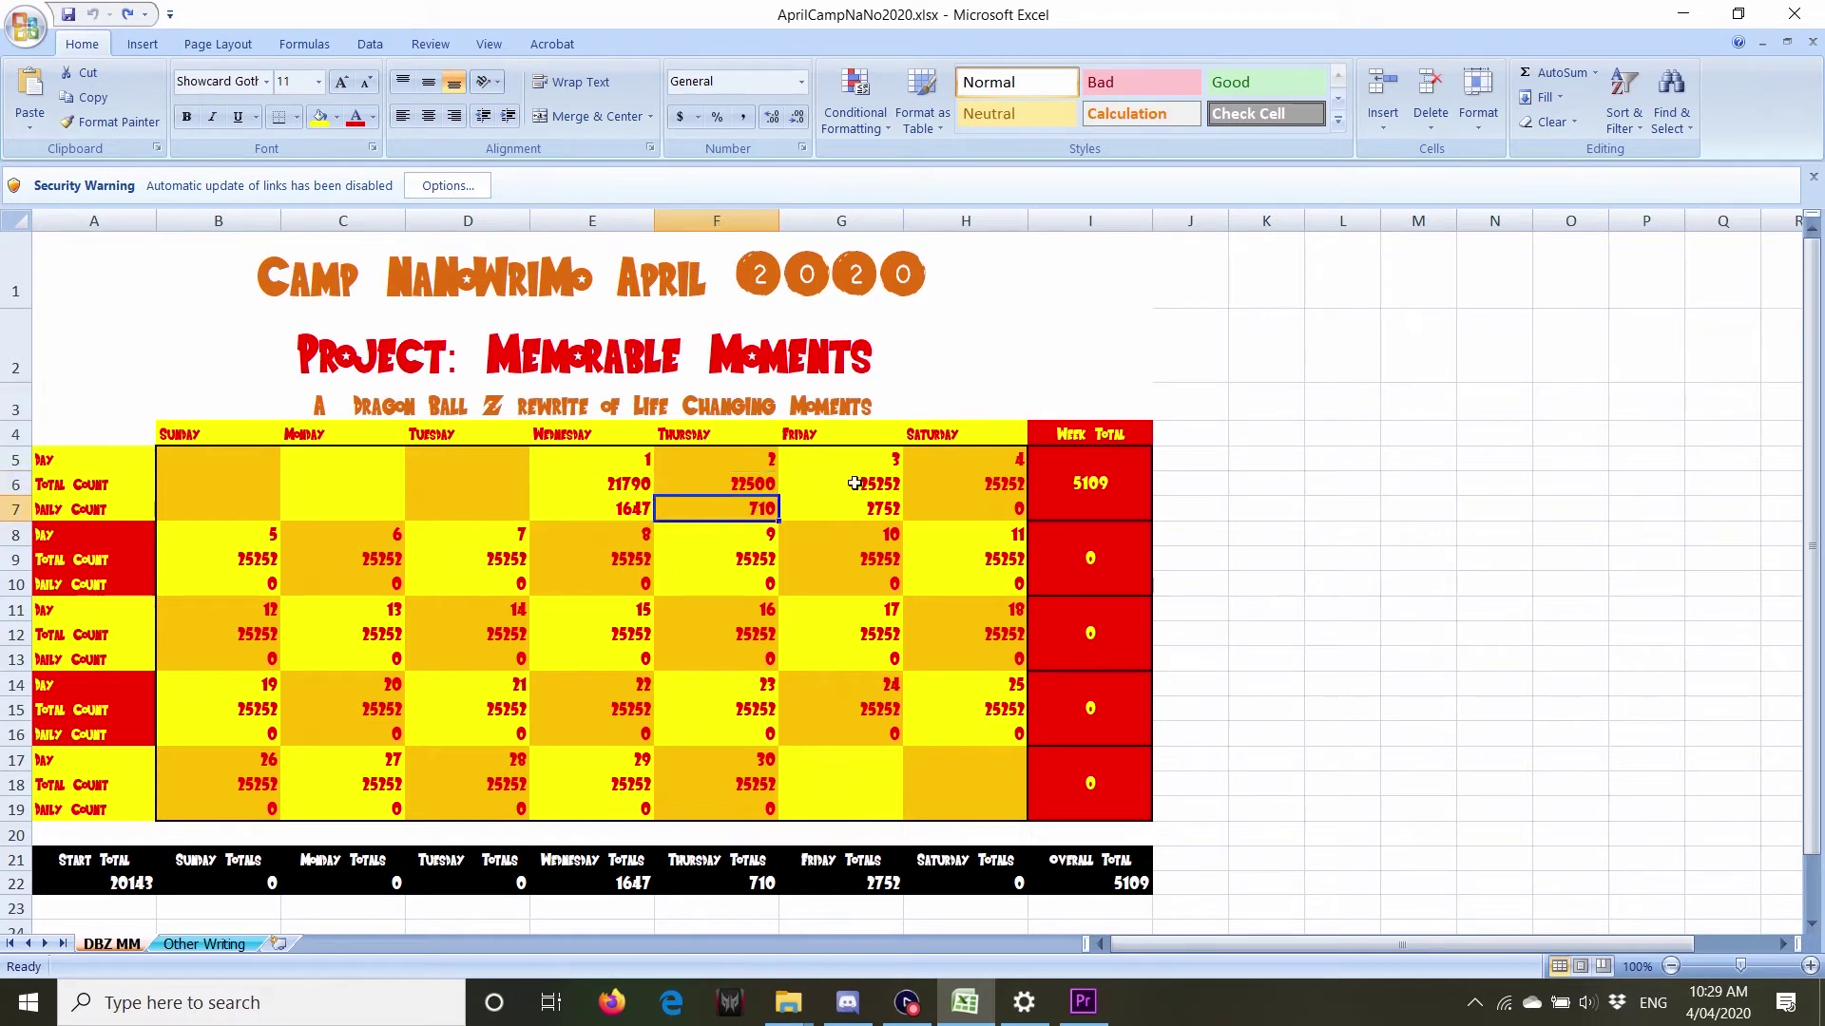
click(856, 483)
click(860, 508)
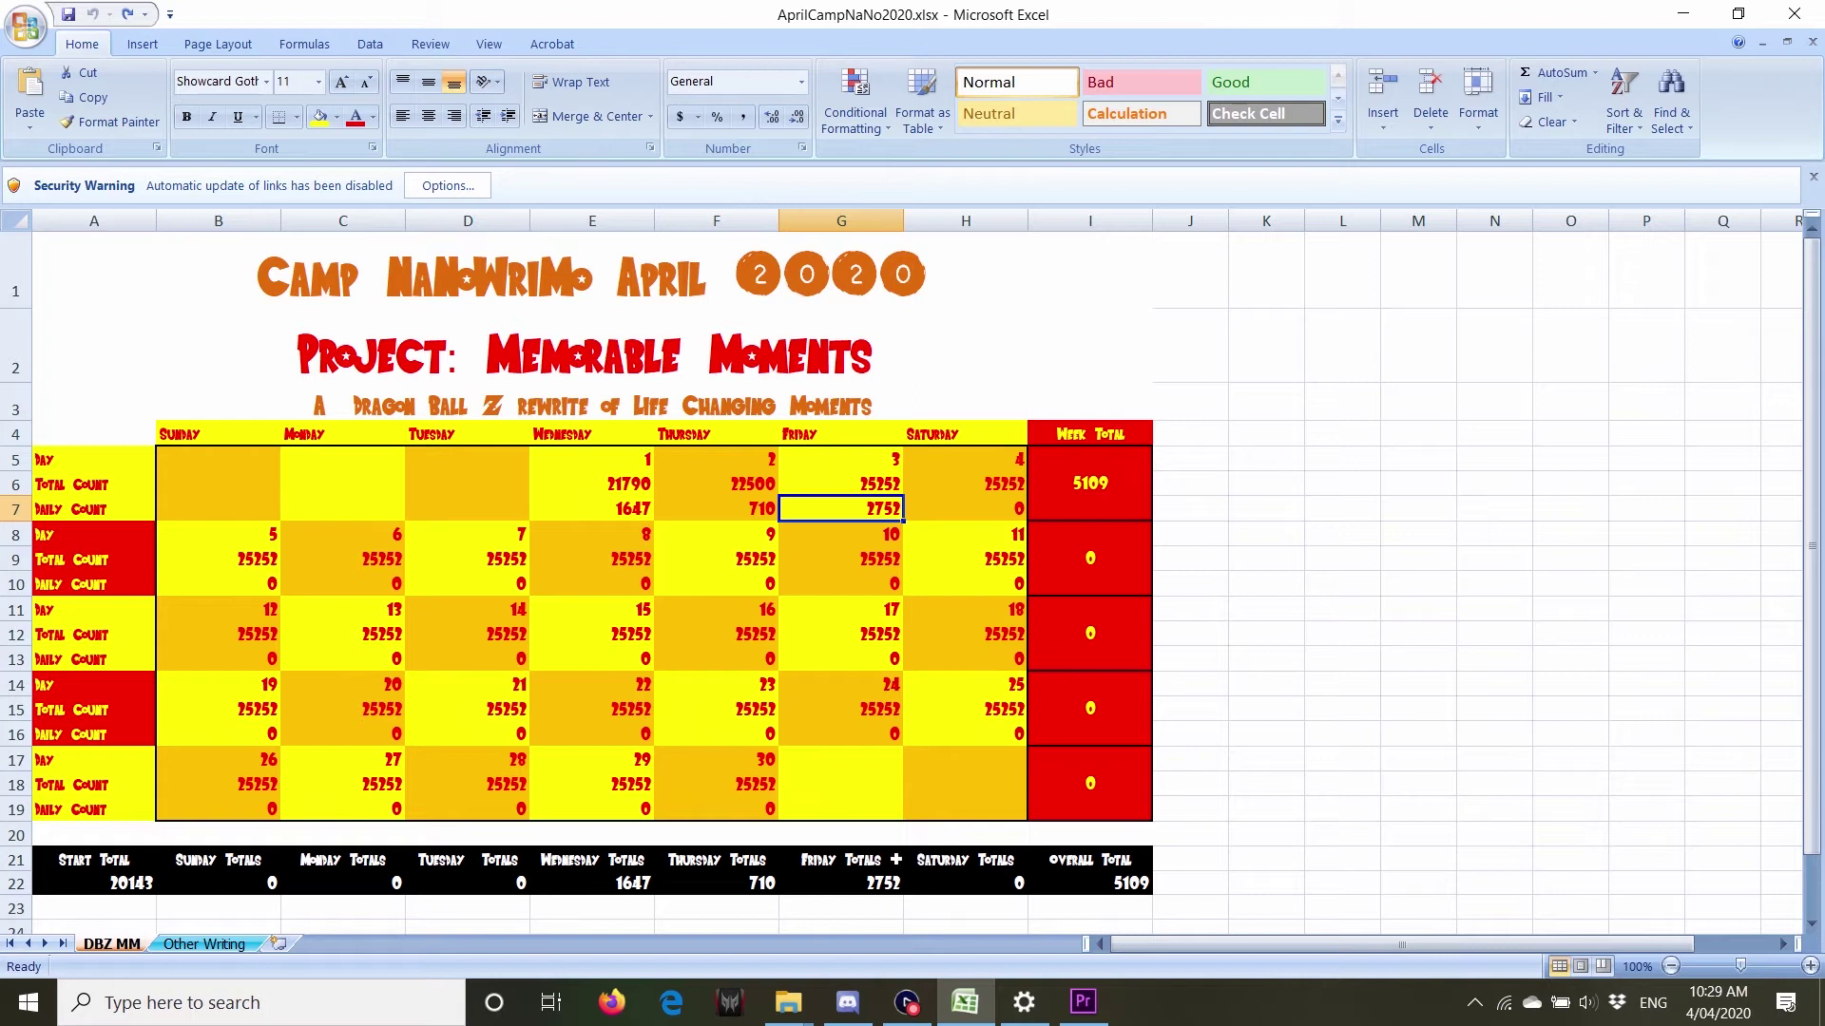
click(1123, 452)
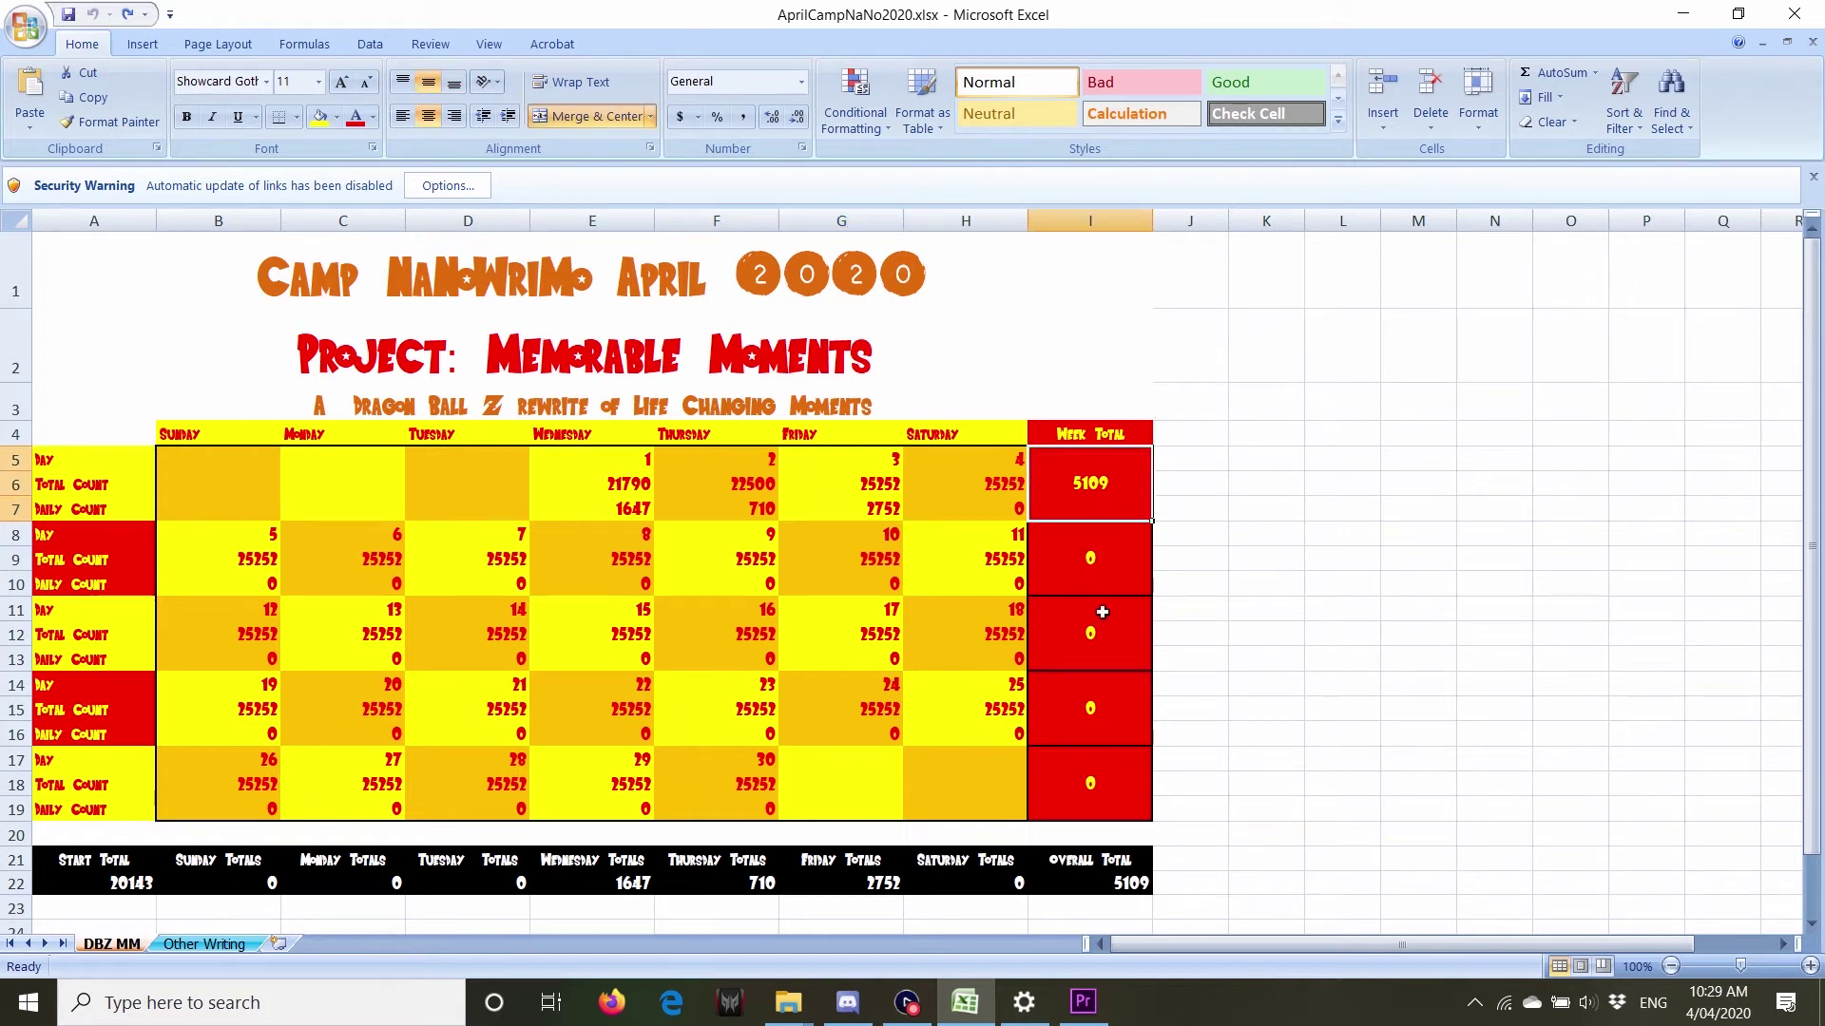
click(1108, 553)
click(1119, 635)
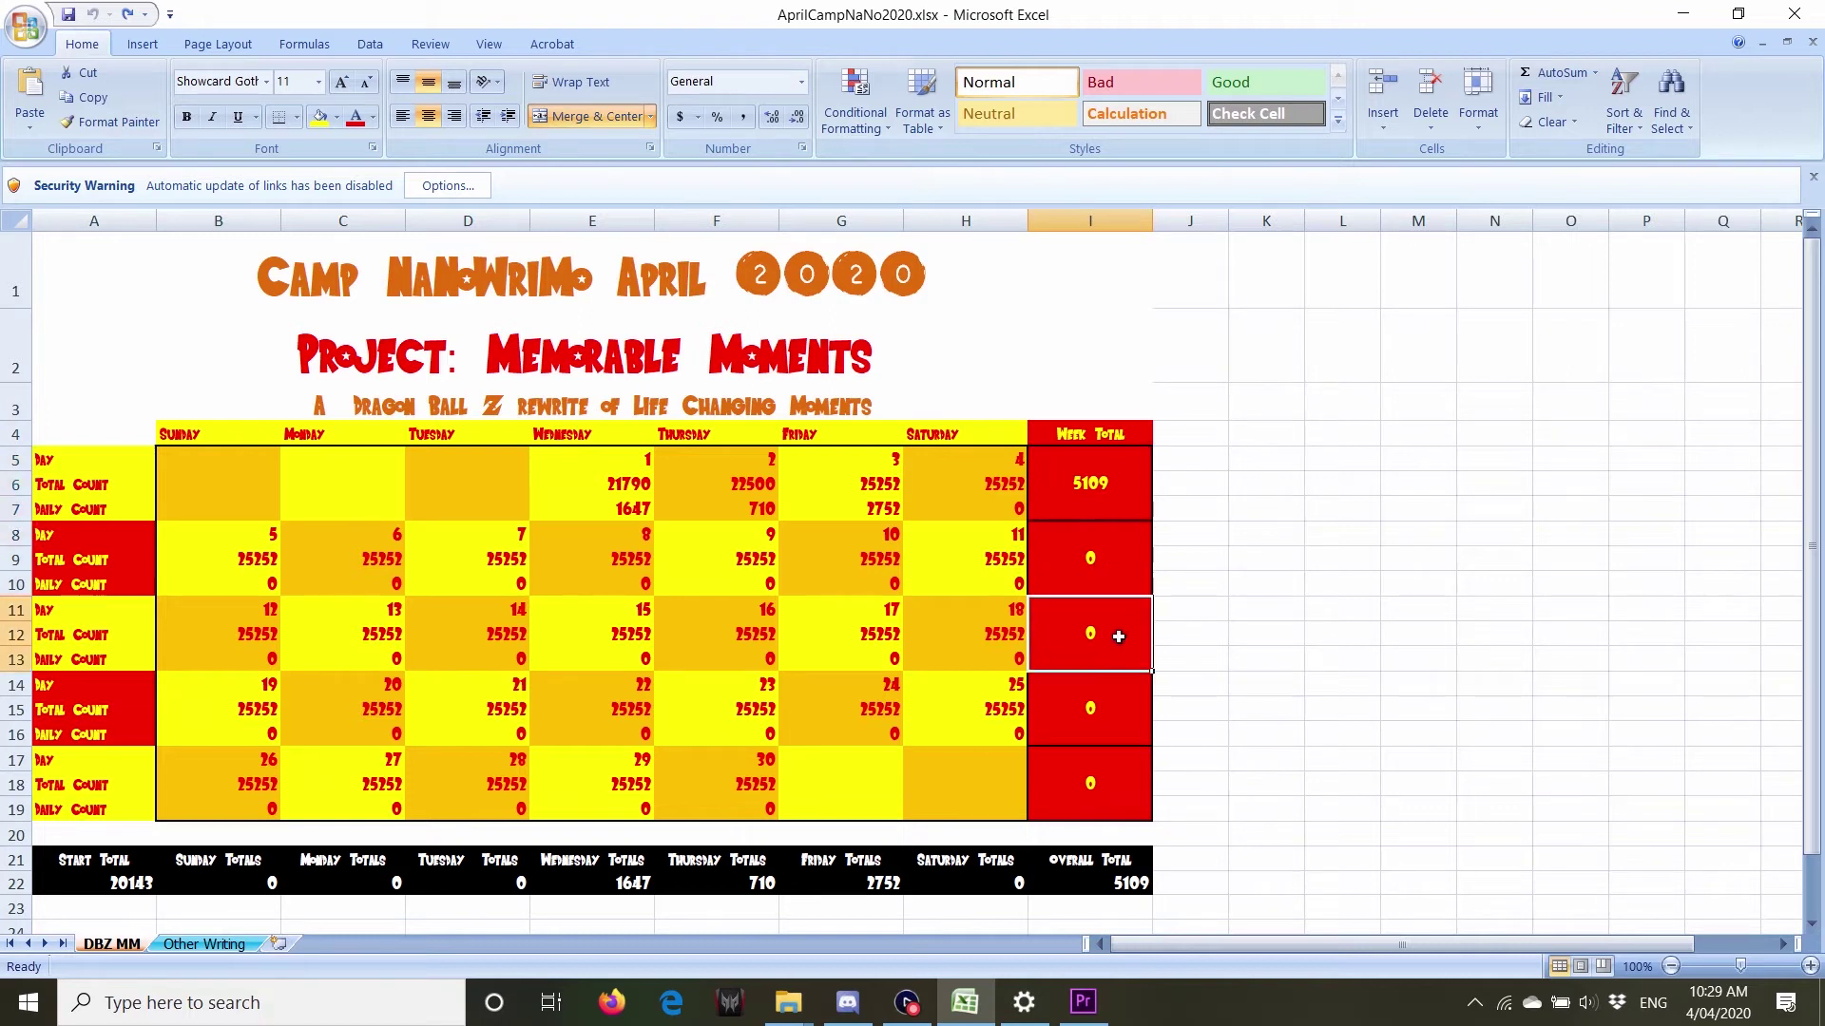
Check the second-week total and the Wednesday 1647 and Friday 2752 totals, then open Other Writing.
click(1122, 543)
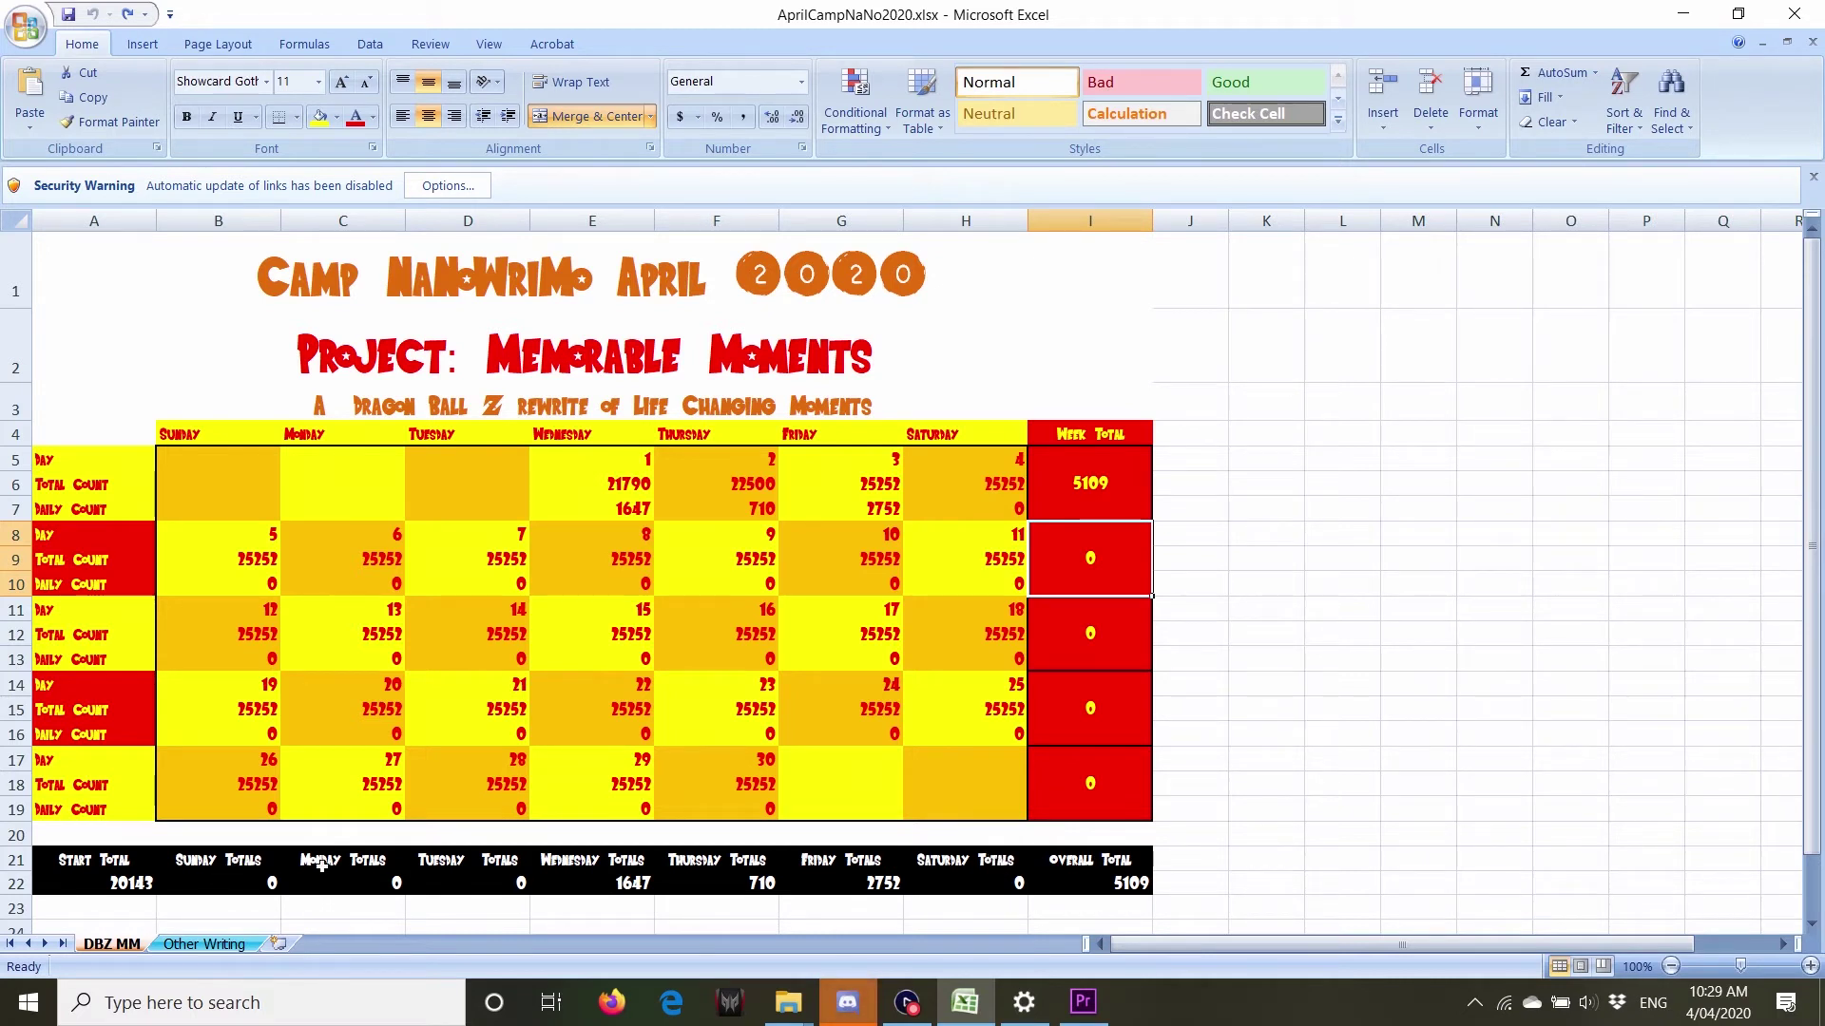
click(611, 889)
click(892, 884)
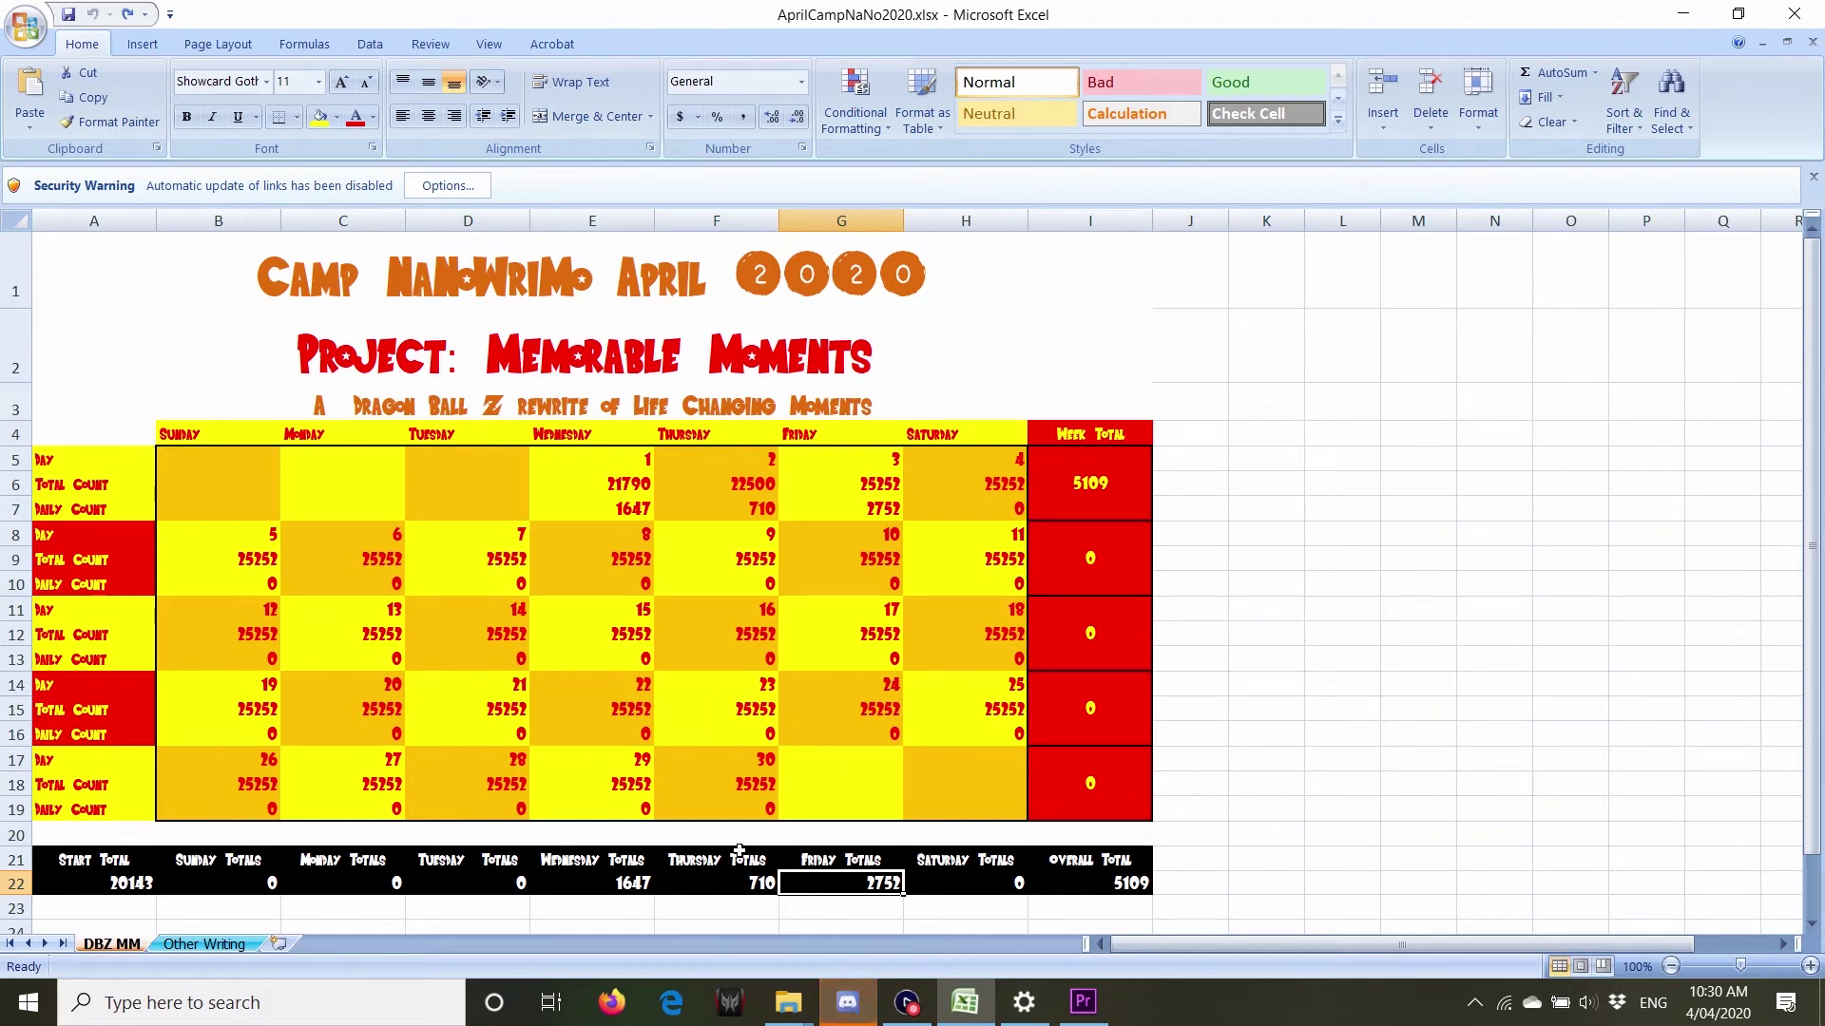
click(203, 944)
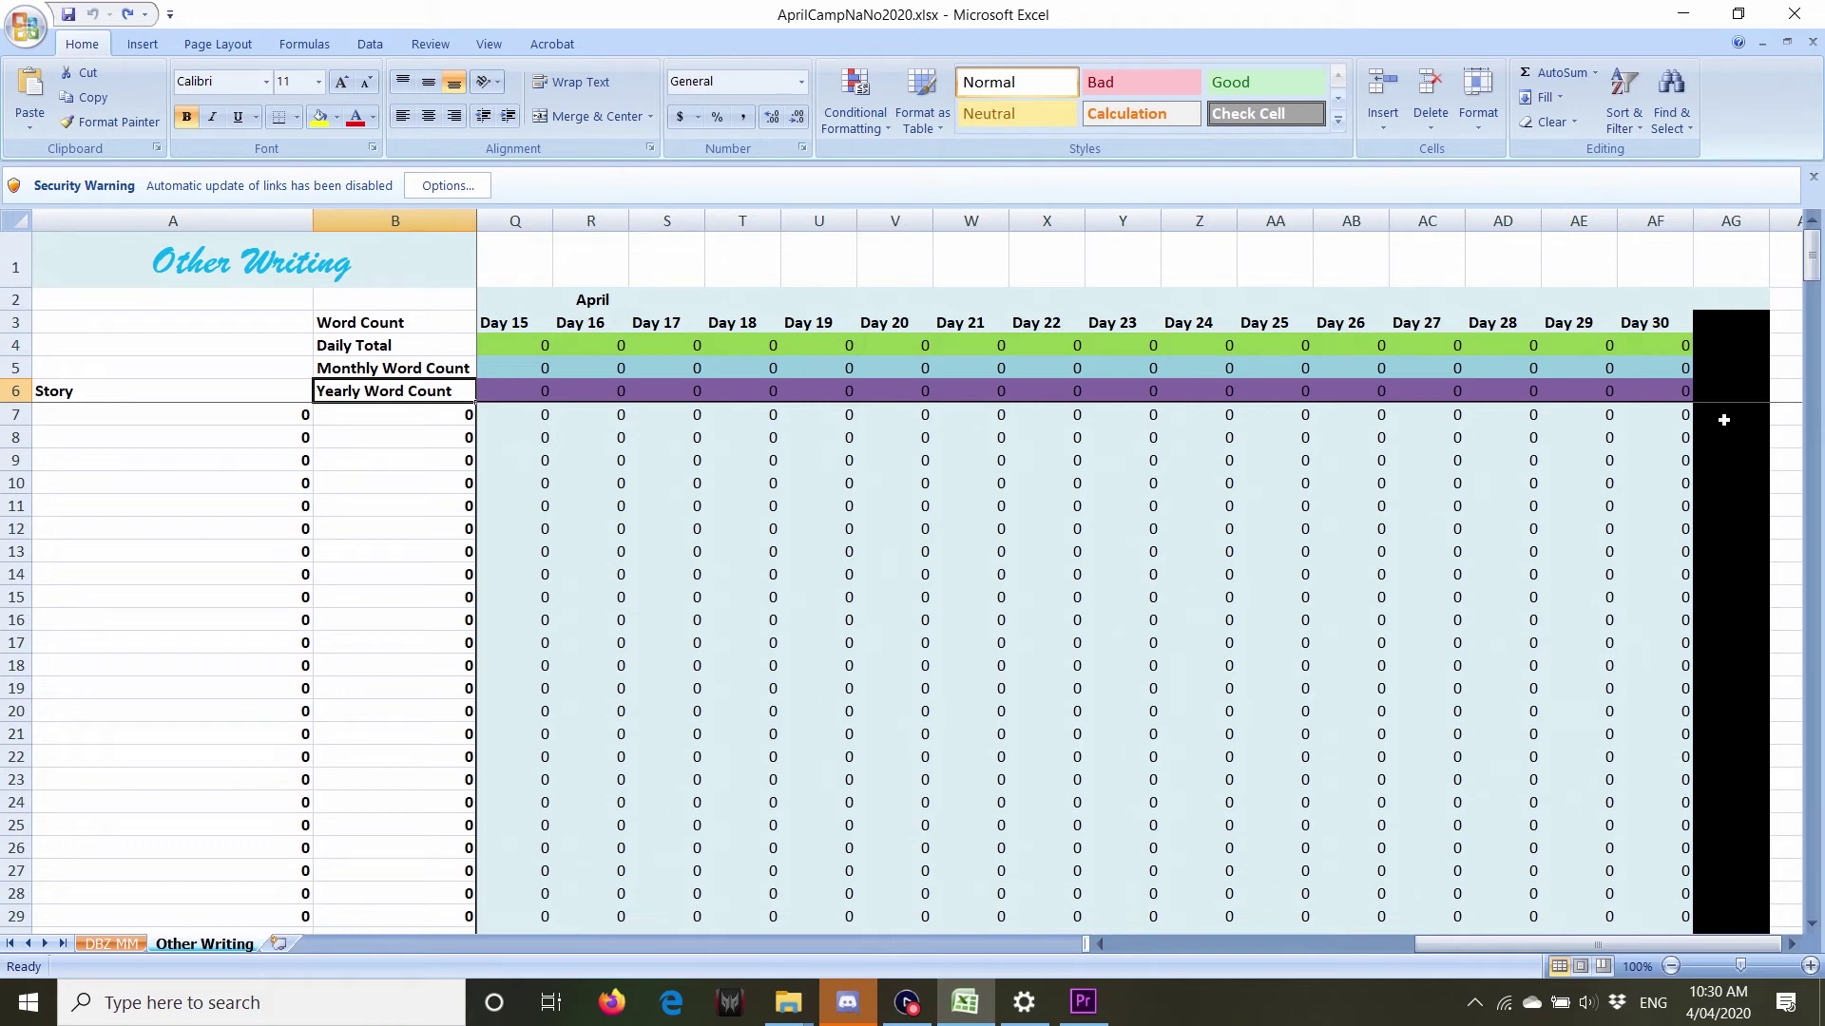
Dismiss the automatic-links security warning and inspect the black cell AG3 beside Day 30.
click(1738, 320)
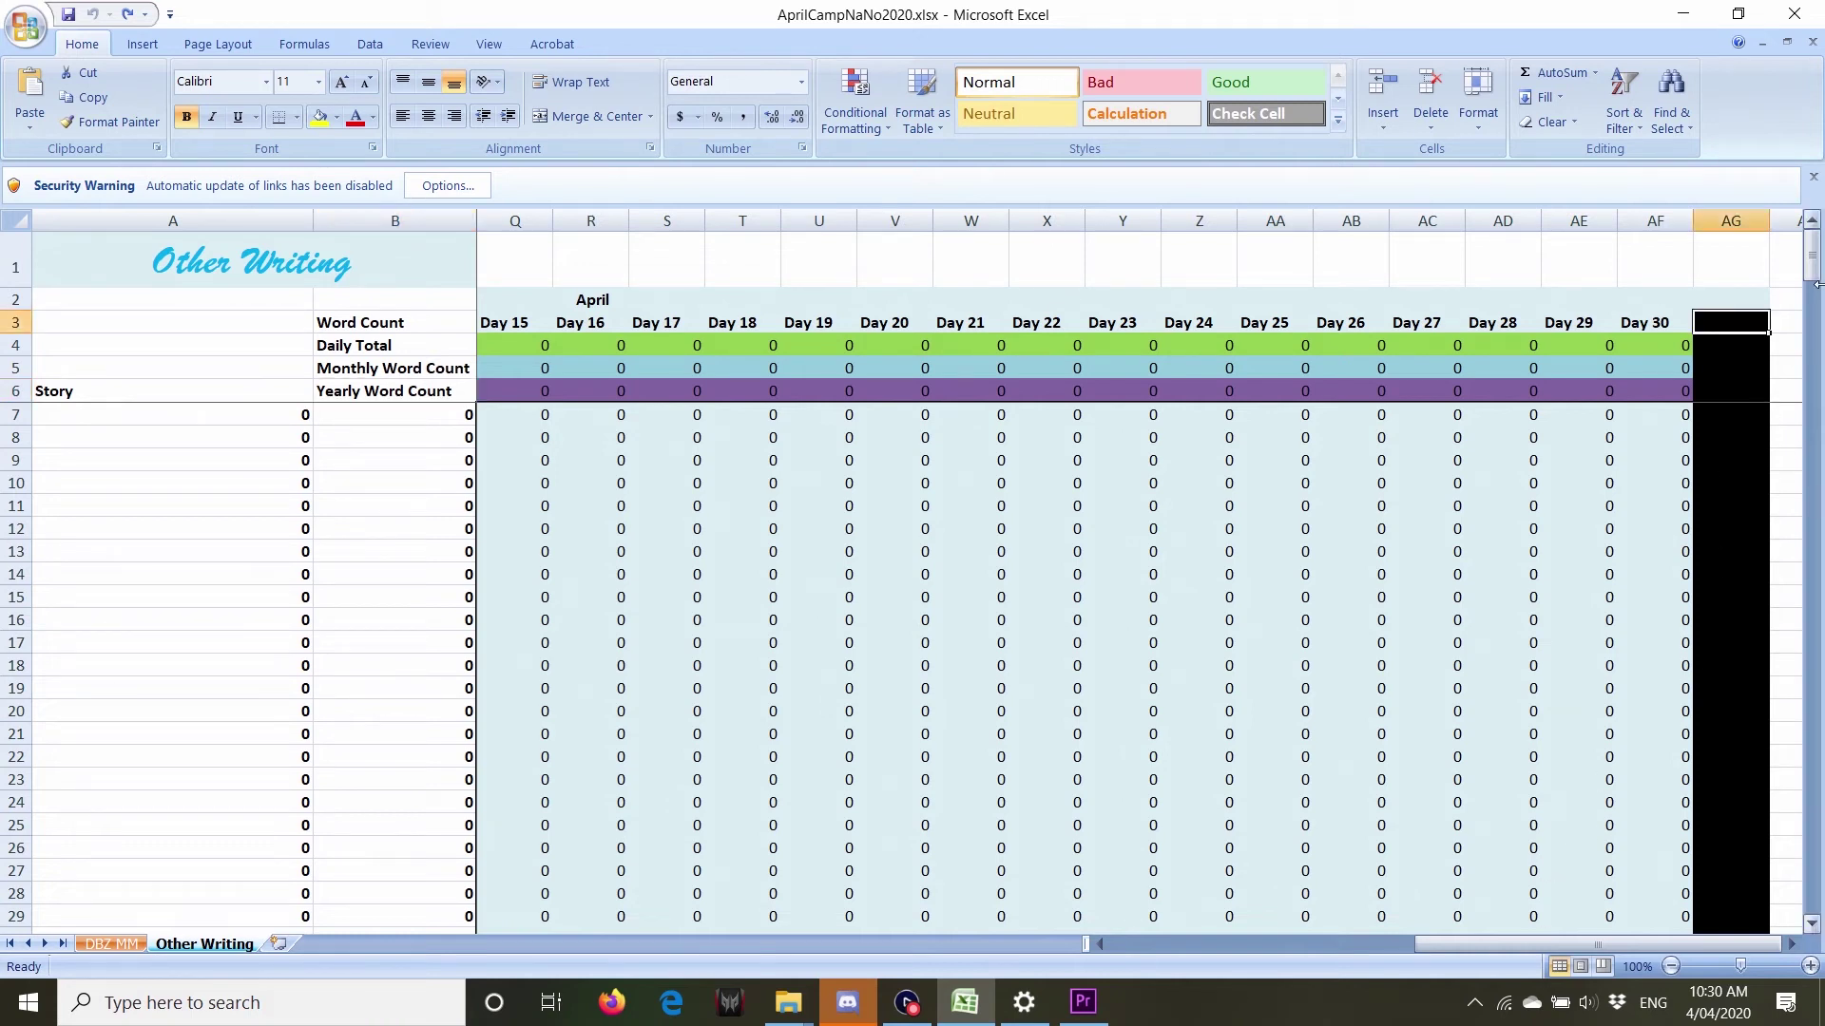
click(1813, 166)
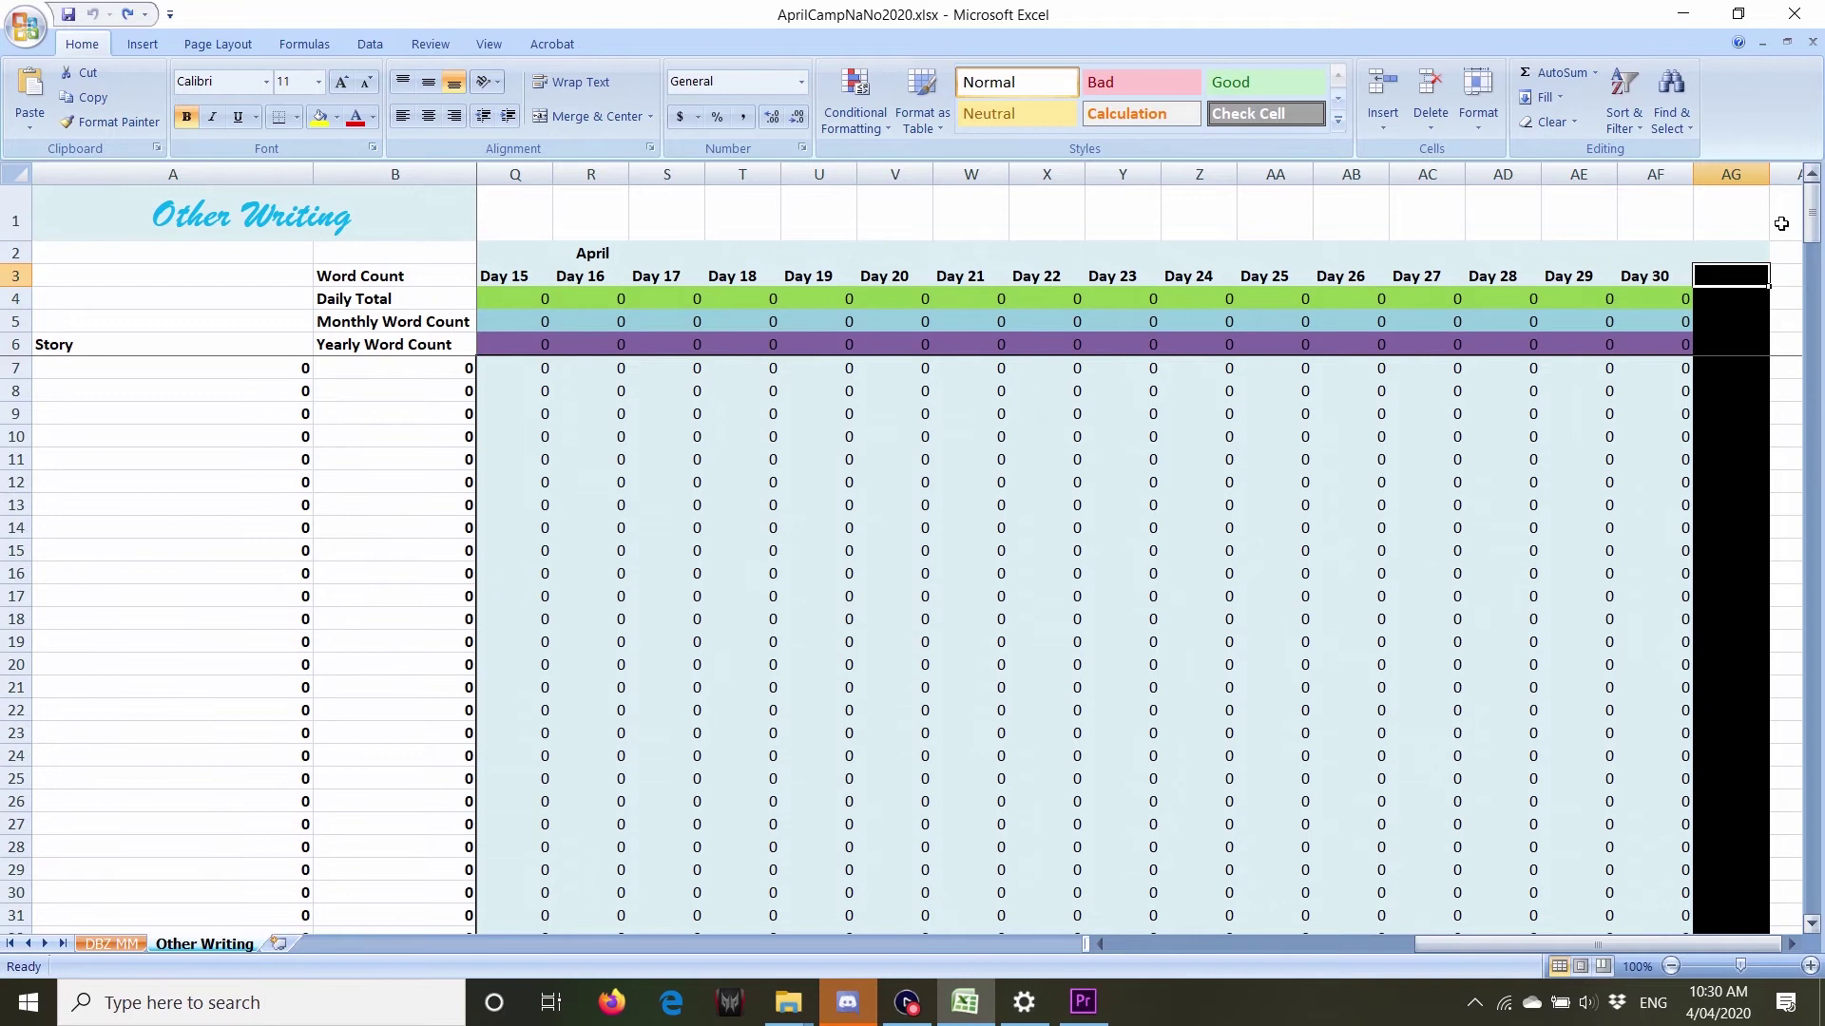
click(1740, 249)
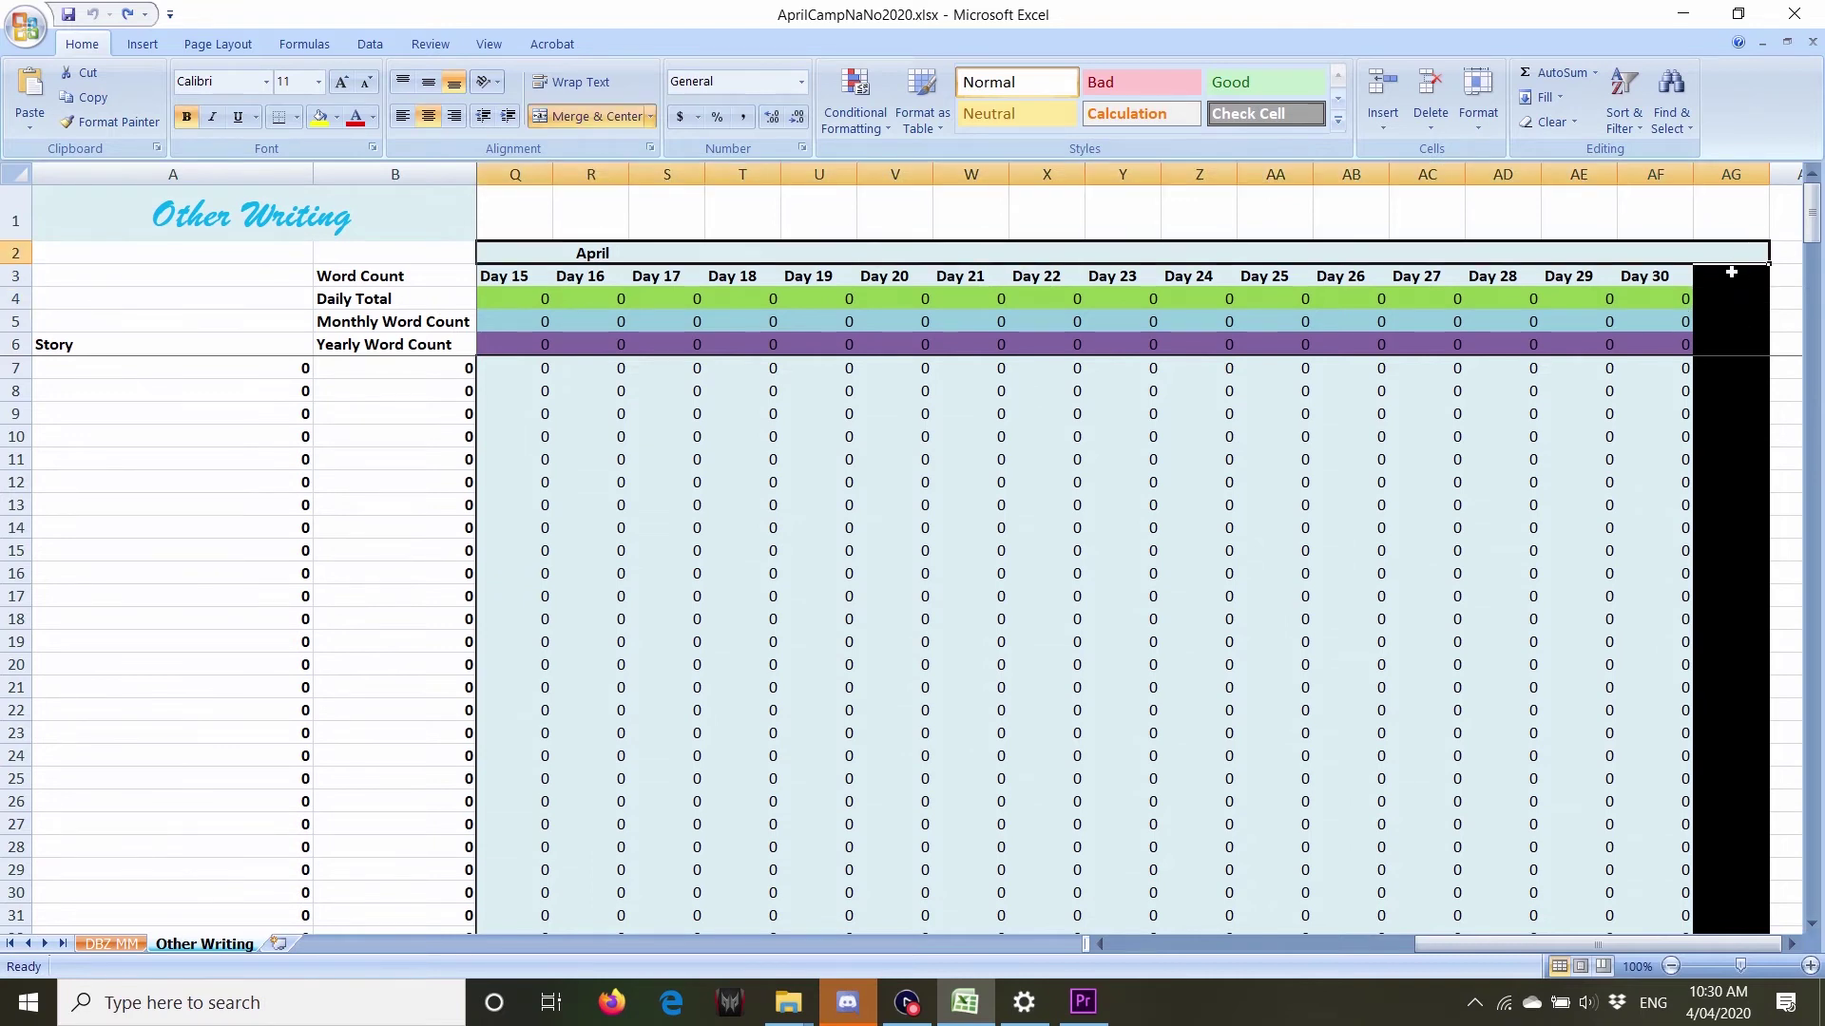
click(1732, 273)
click(1653, 275)
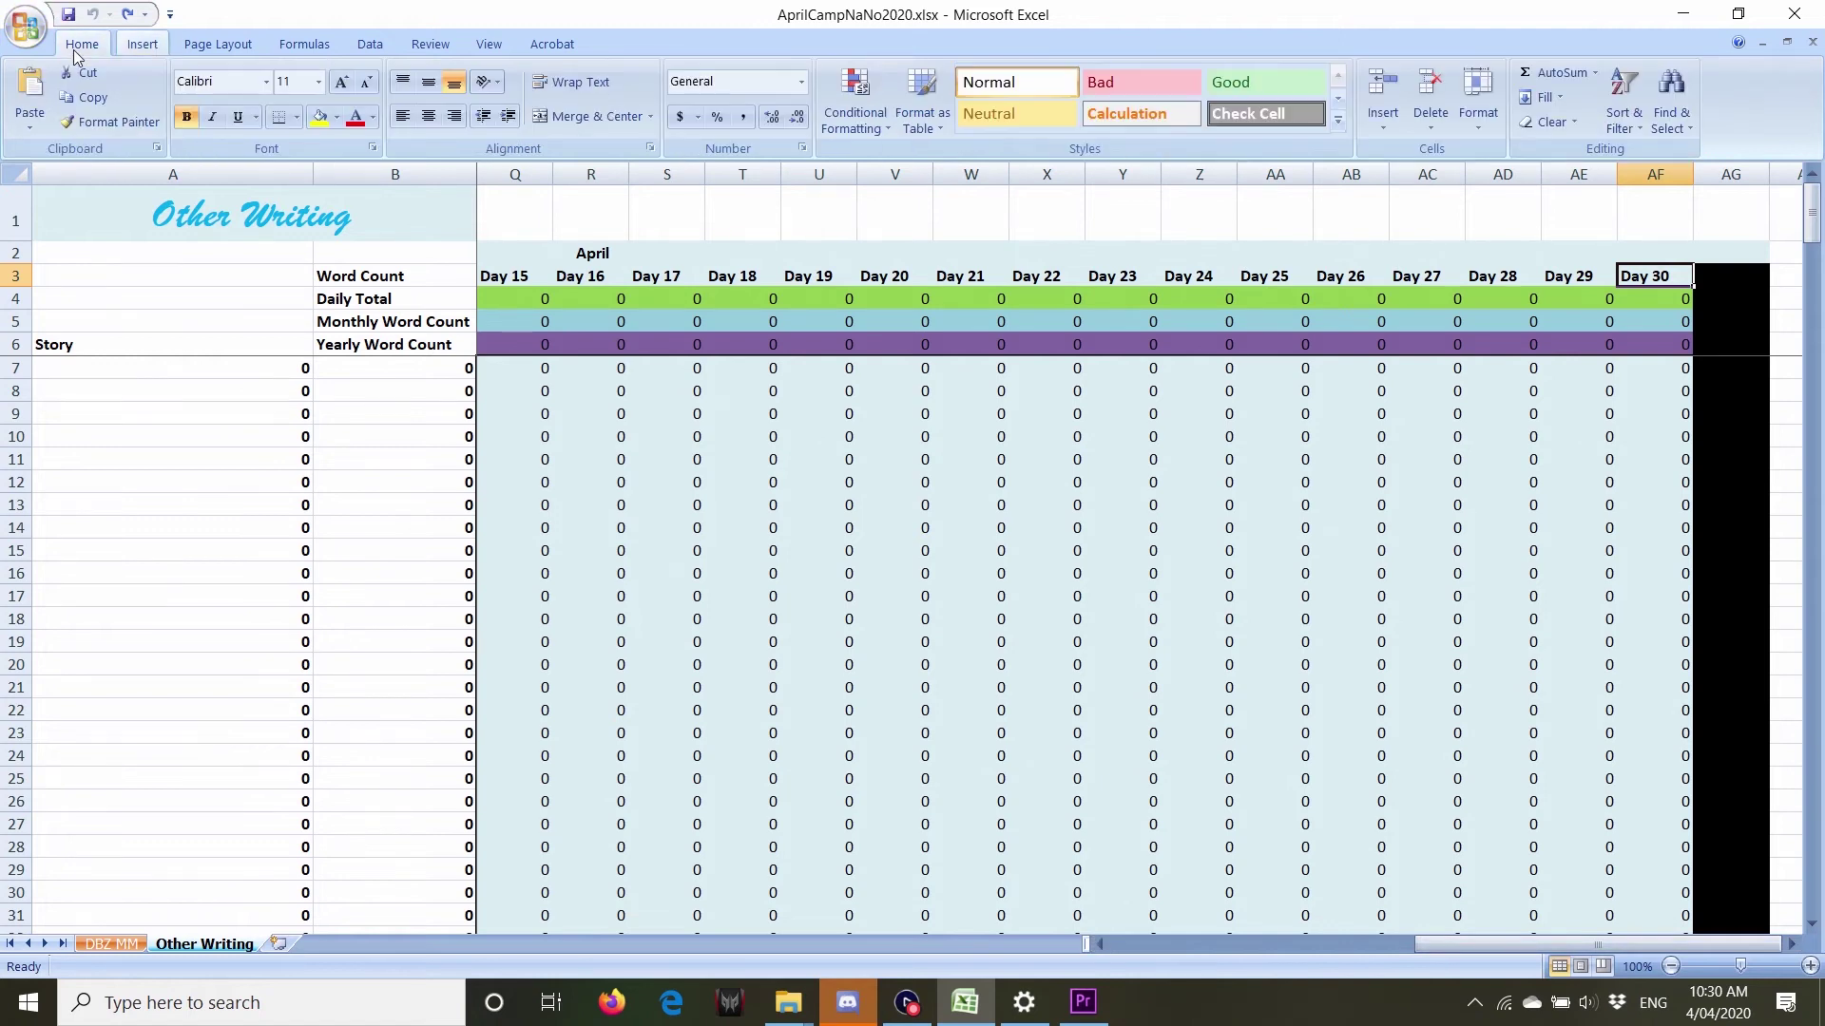
double_click(1726, 277)
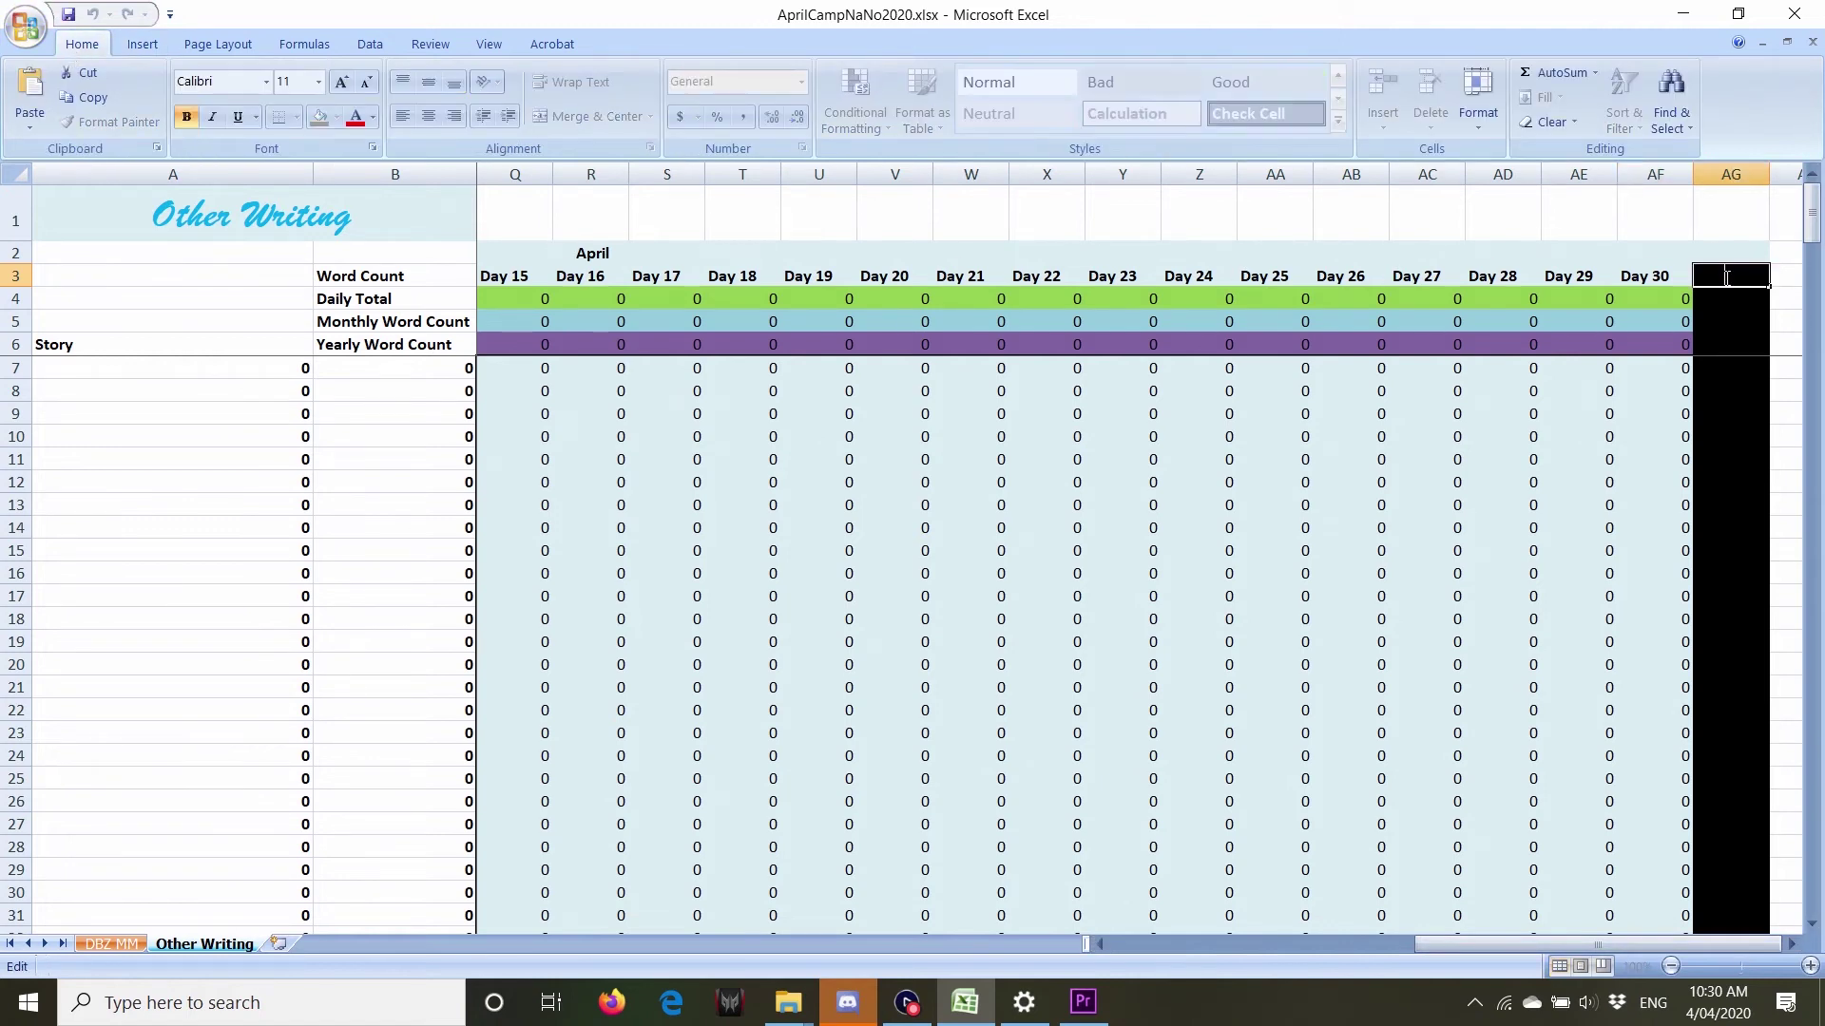
click(1641, 415)
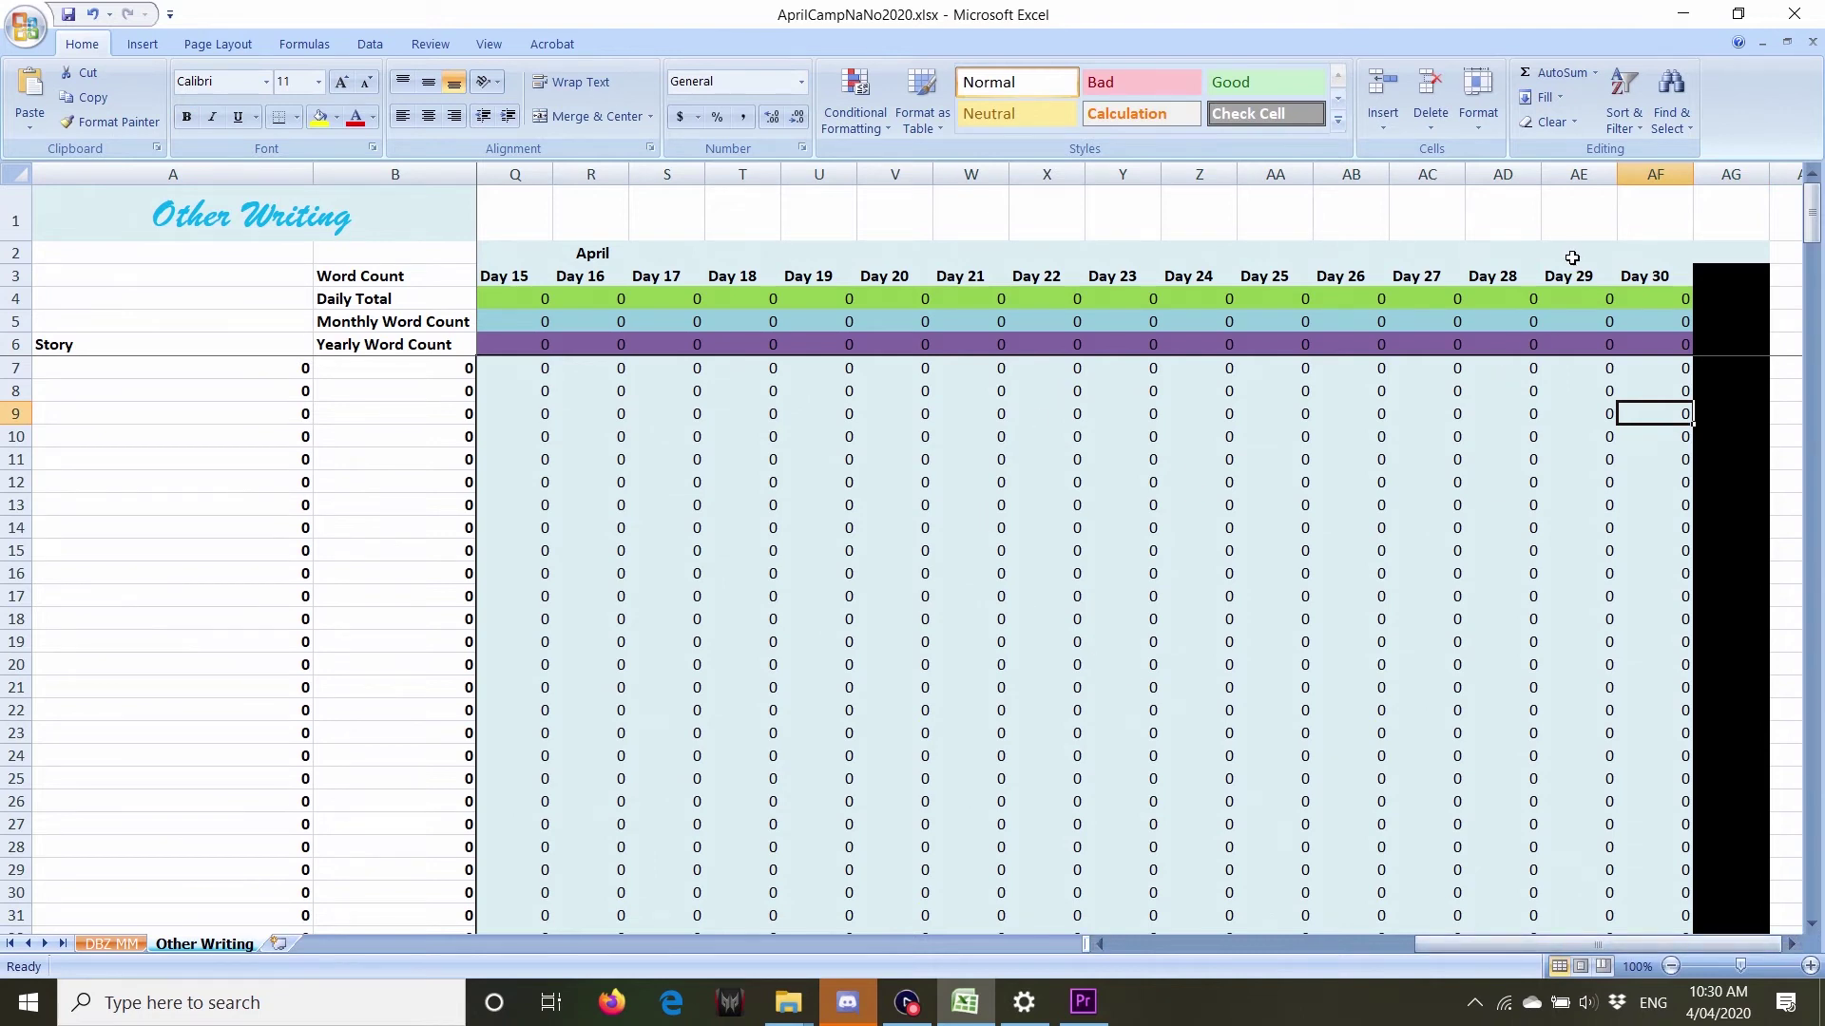
Scroll back left and flip between DBZ MM and Other Writing, ending on DBZ MM.
drag(1500, 945, 1165, 977)
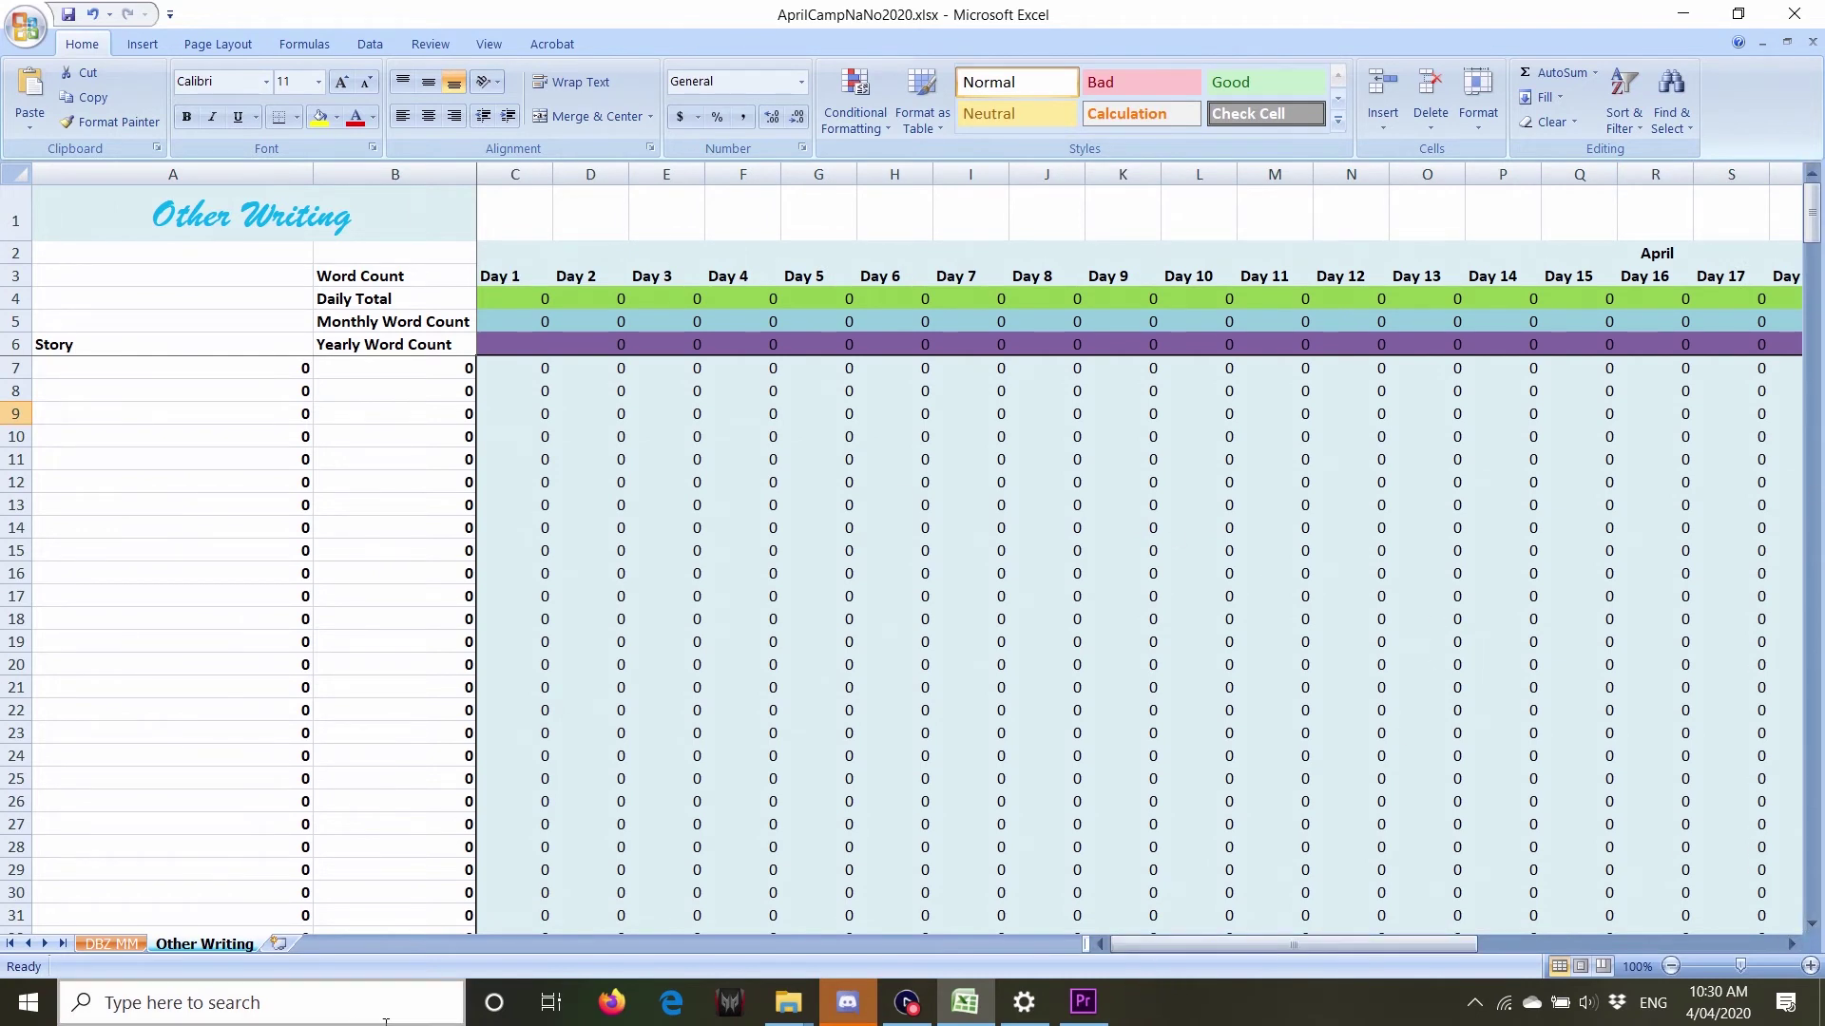
click(111, 945)
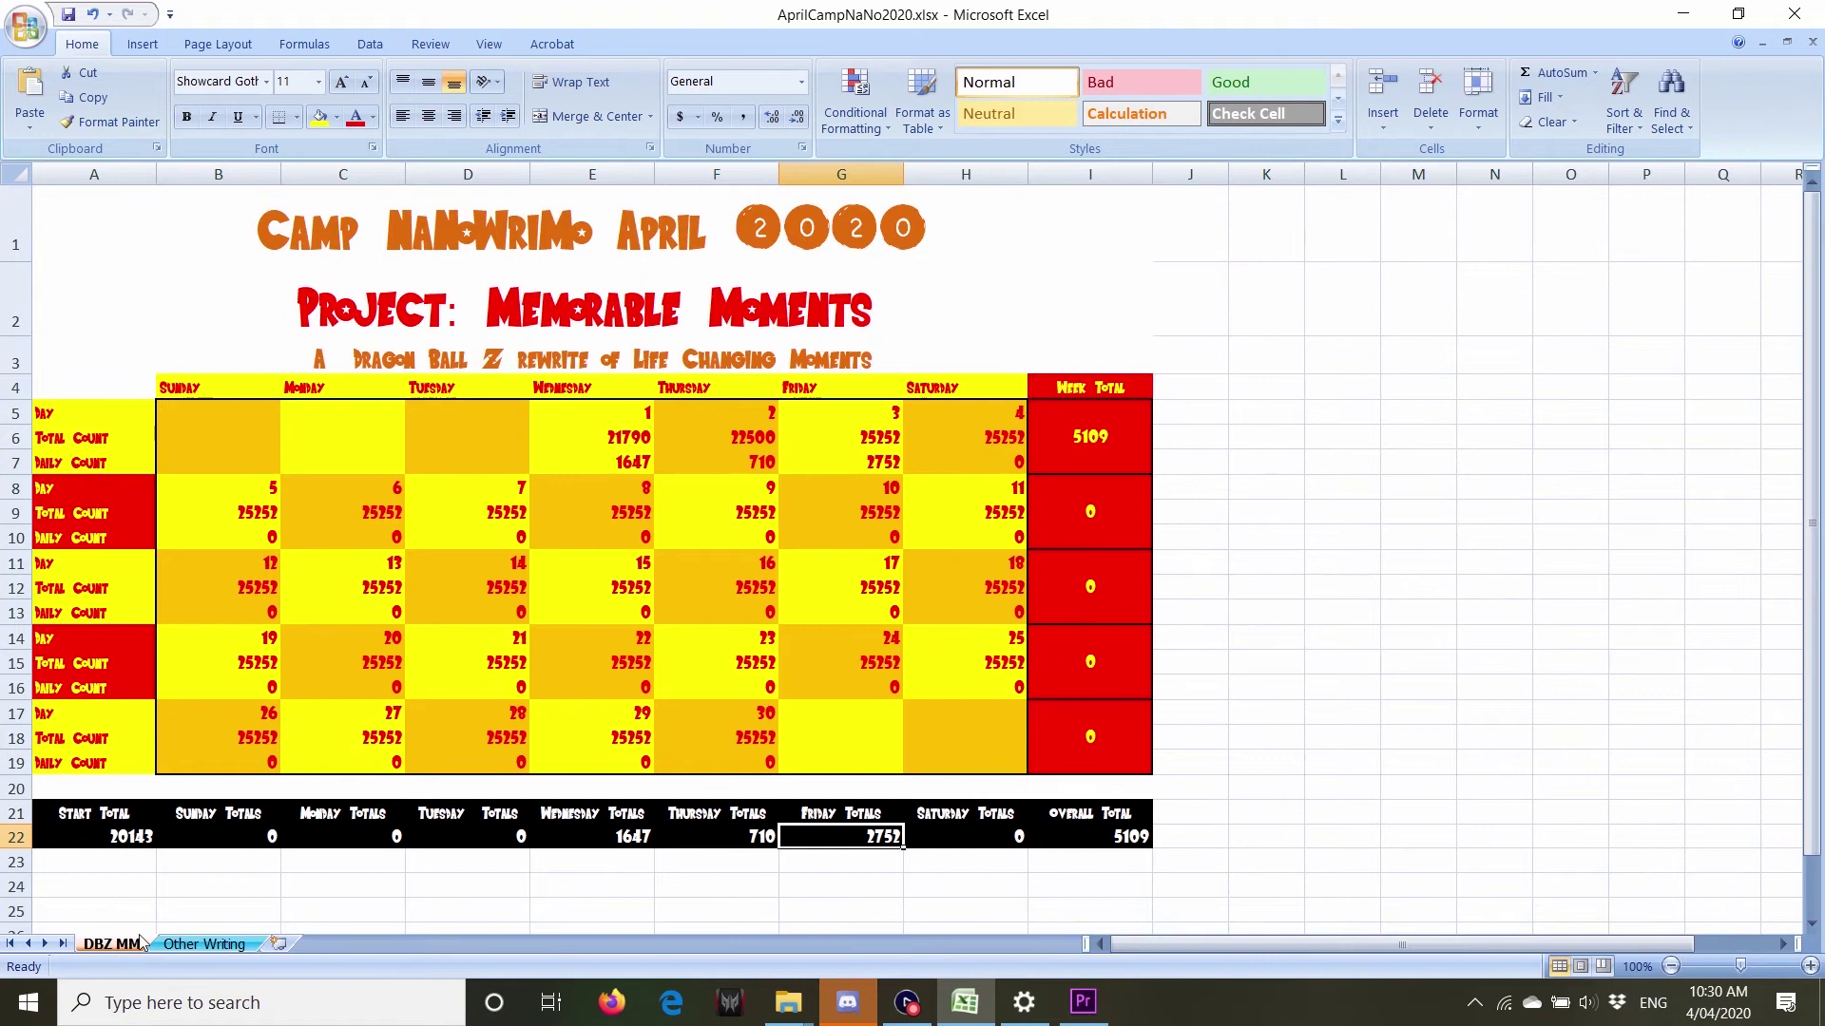
click(1293, 503)
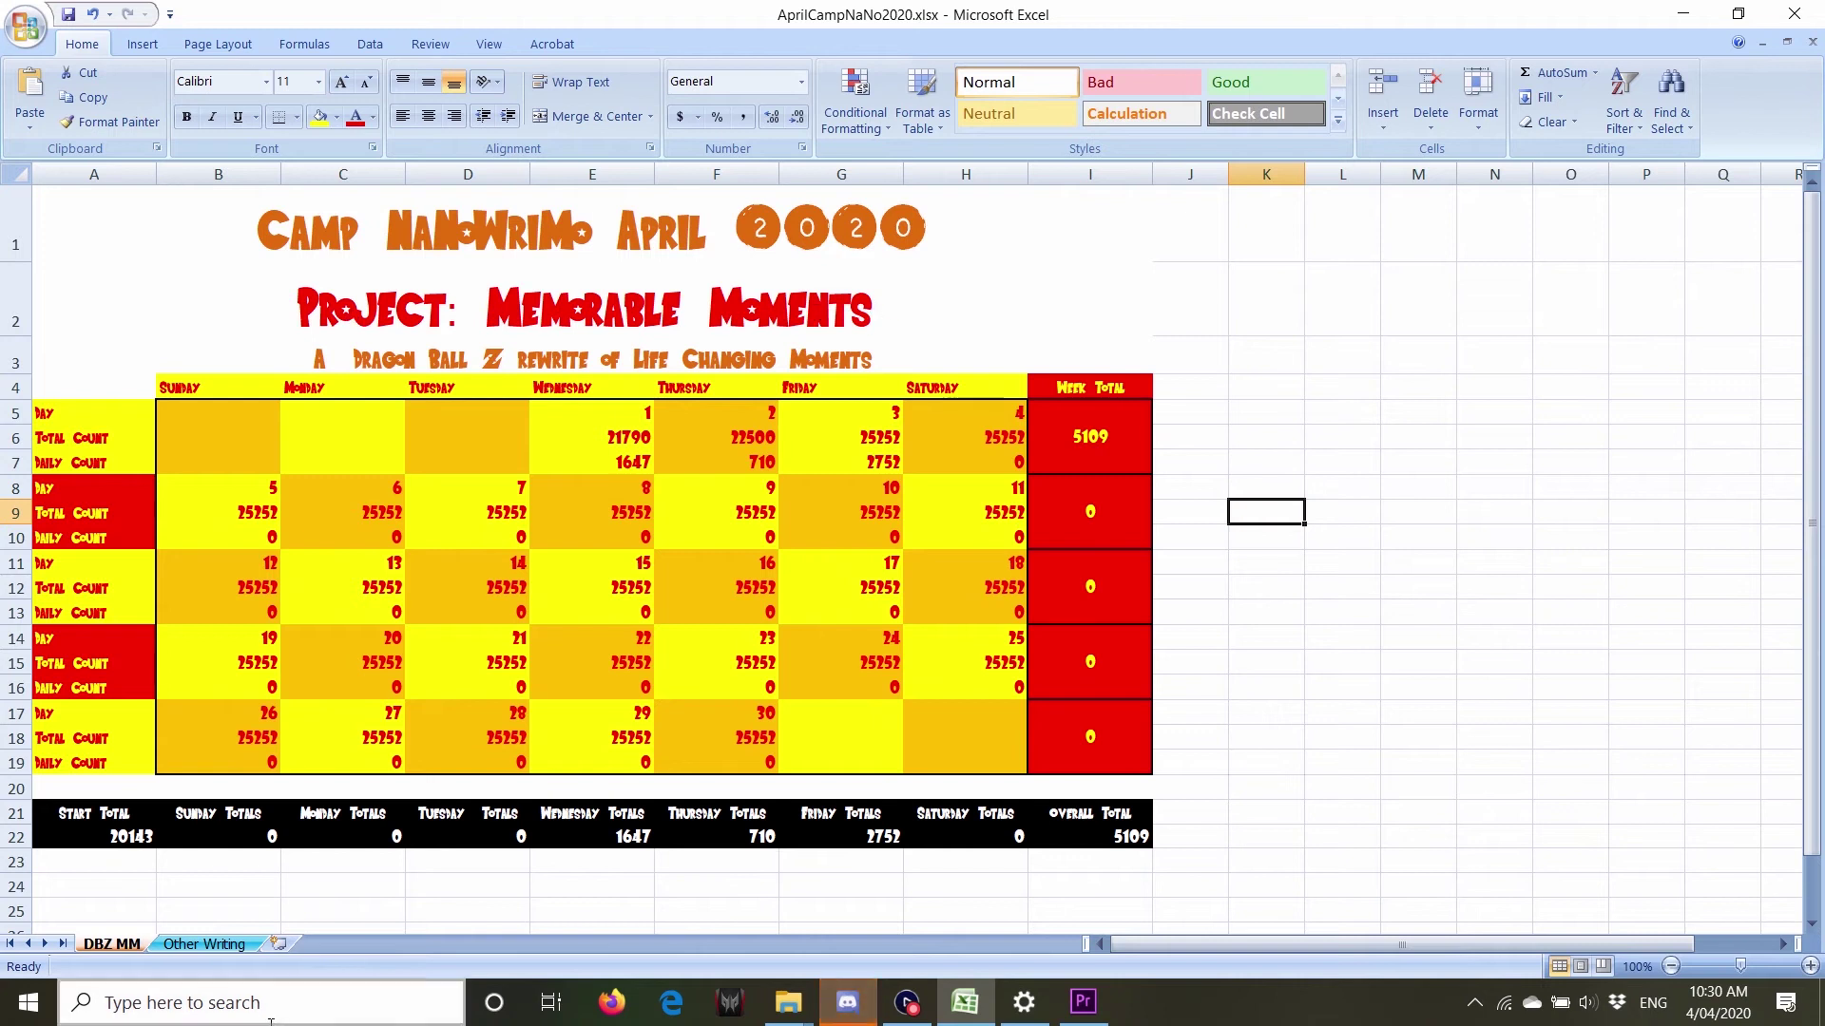
click(214, 945)
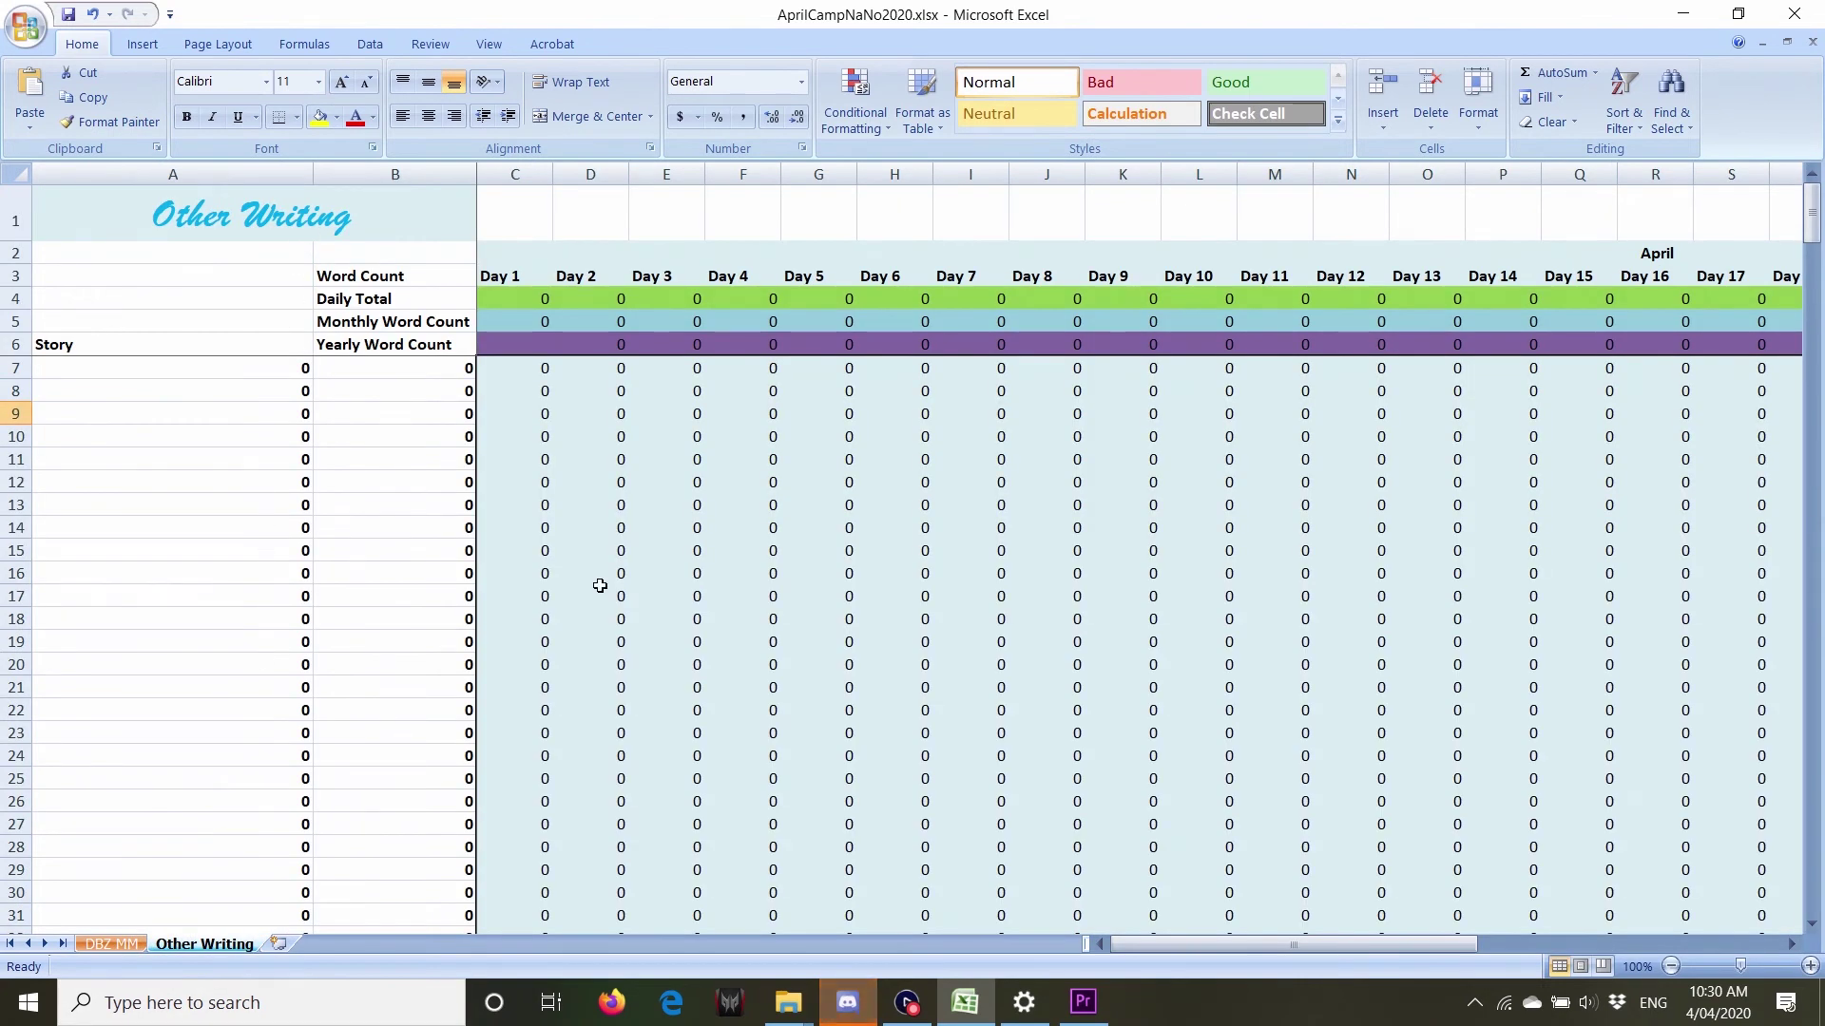
click(111, 944)
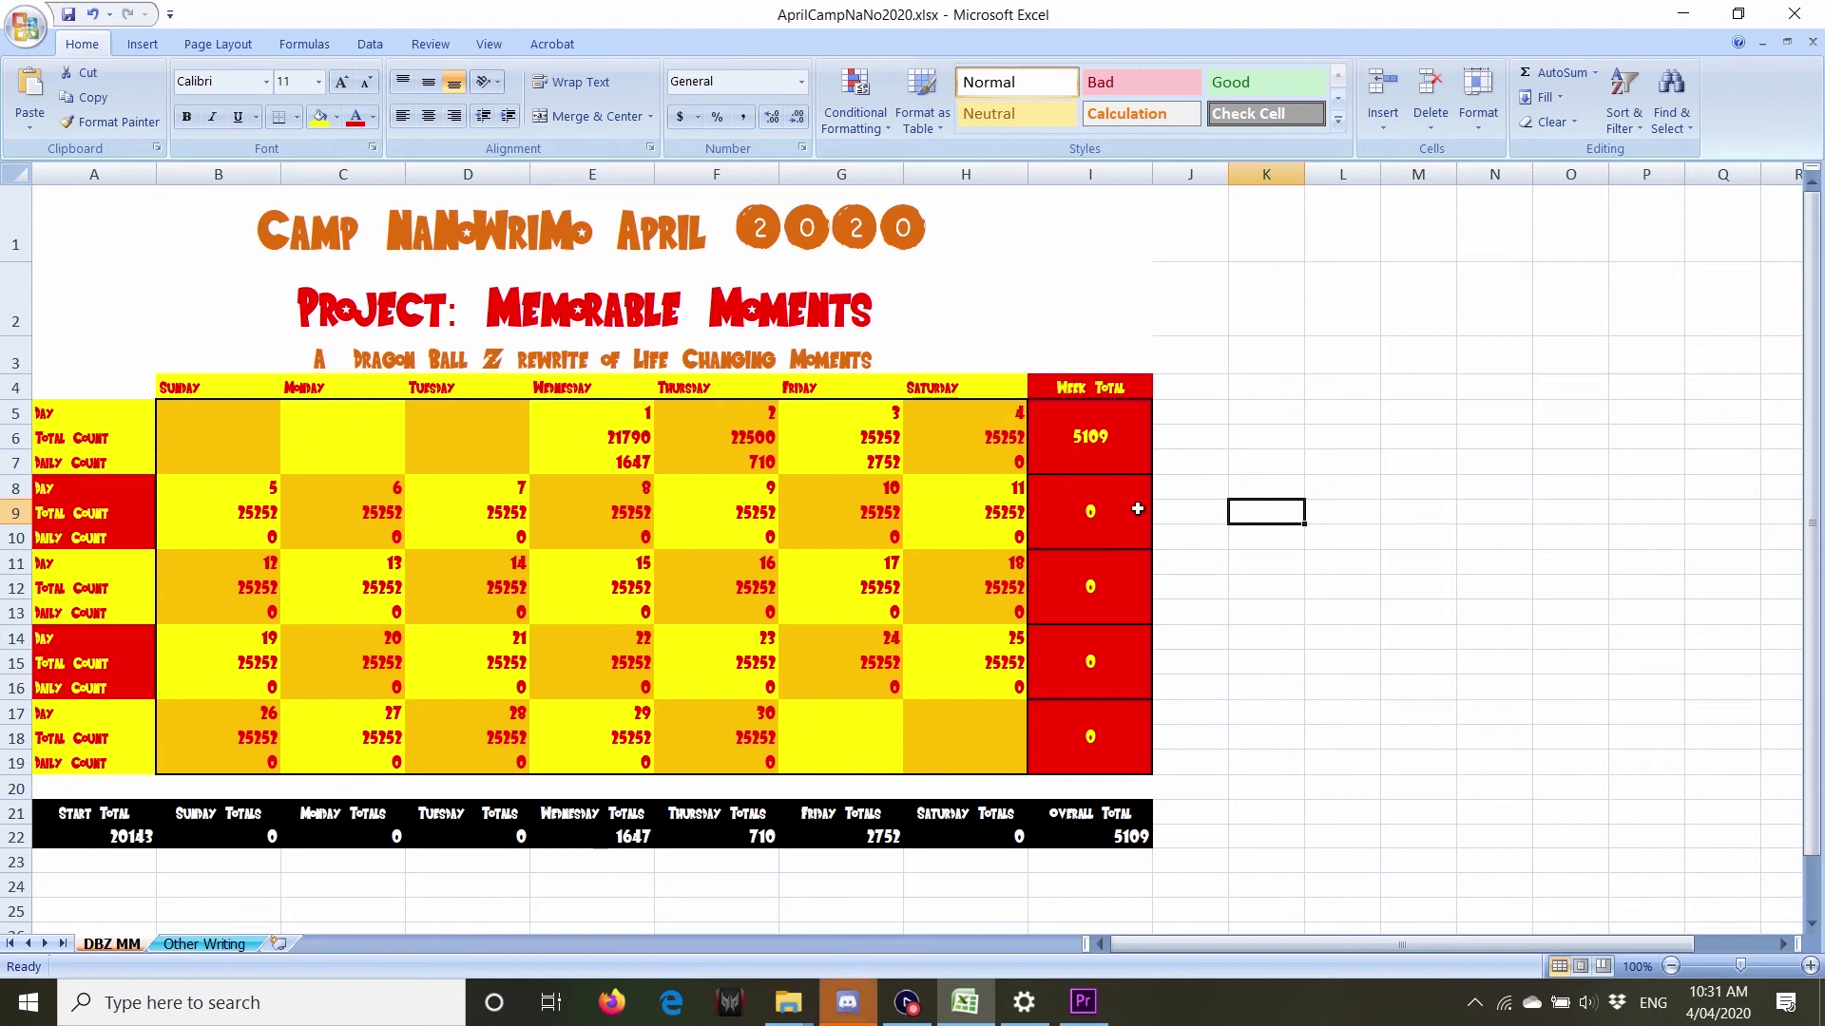
click(978, 383)
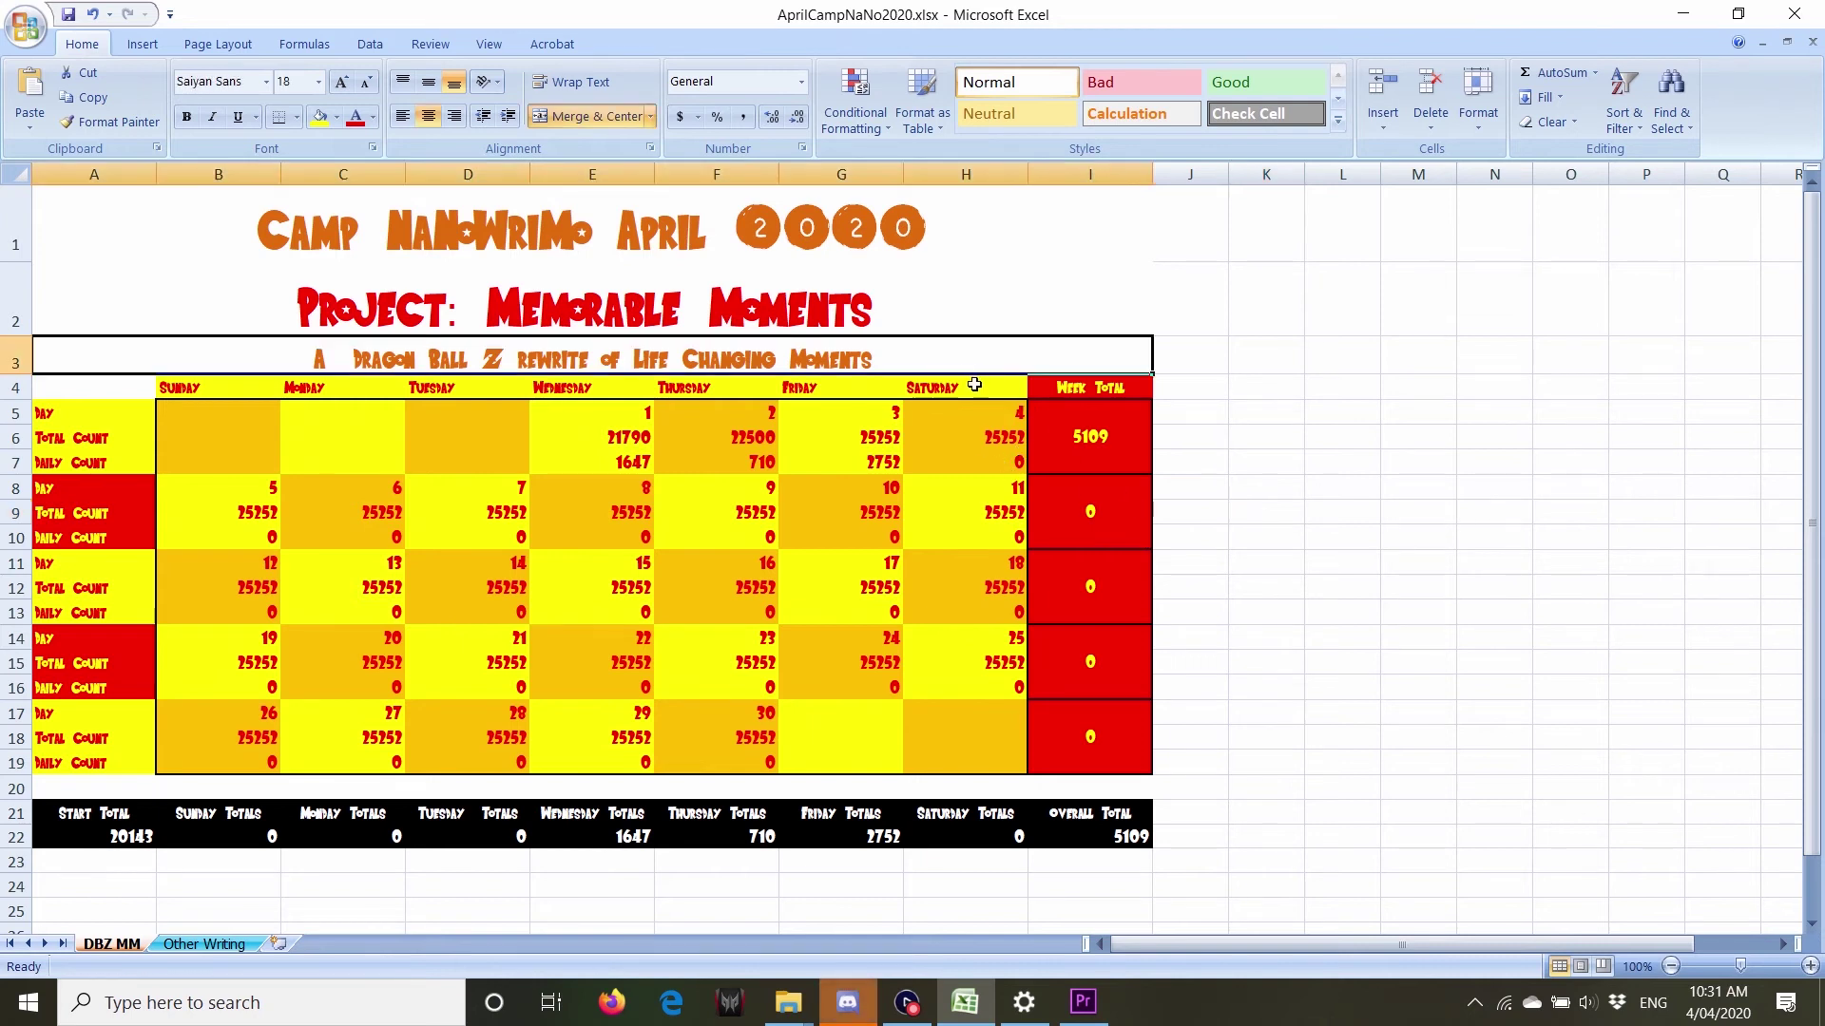
click(1004, 464)
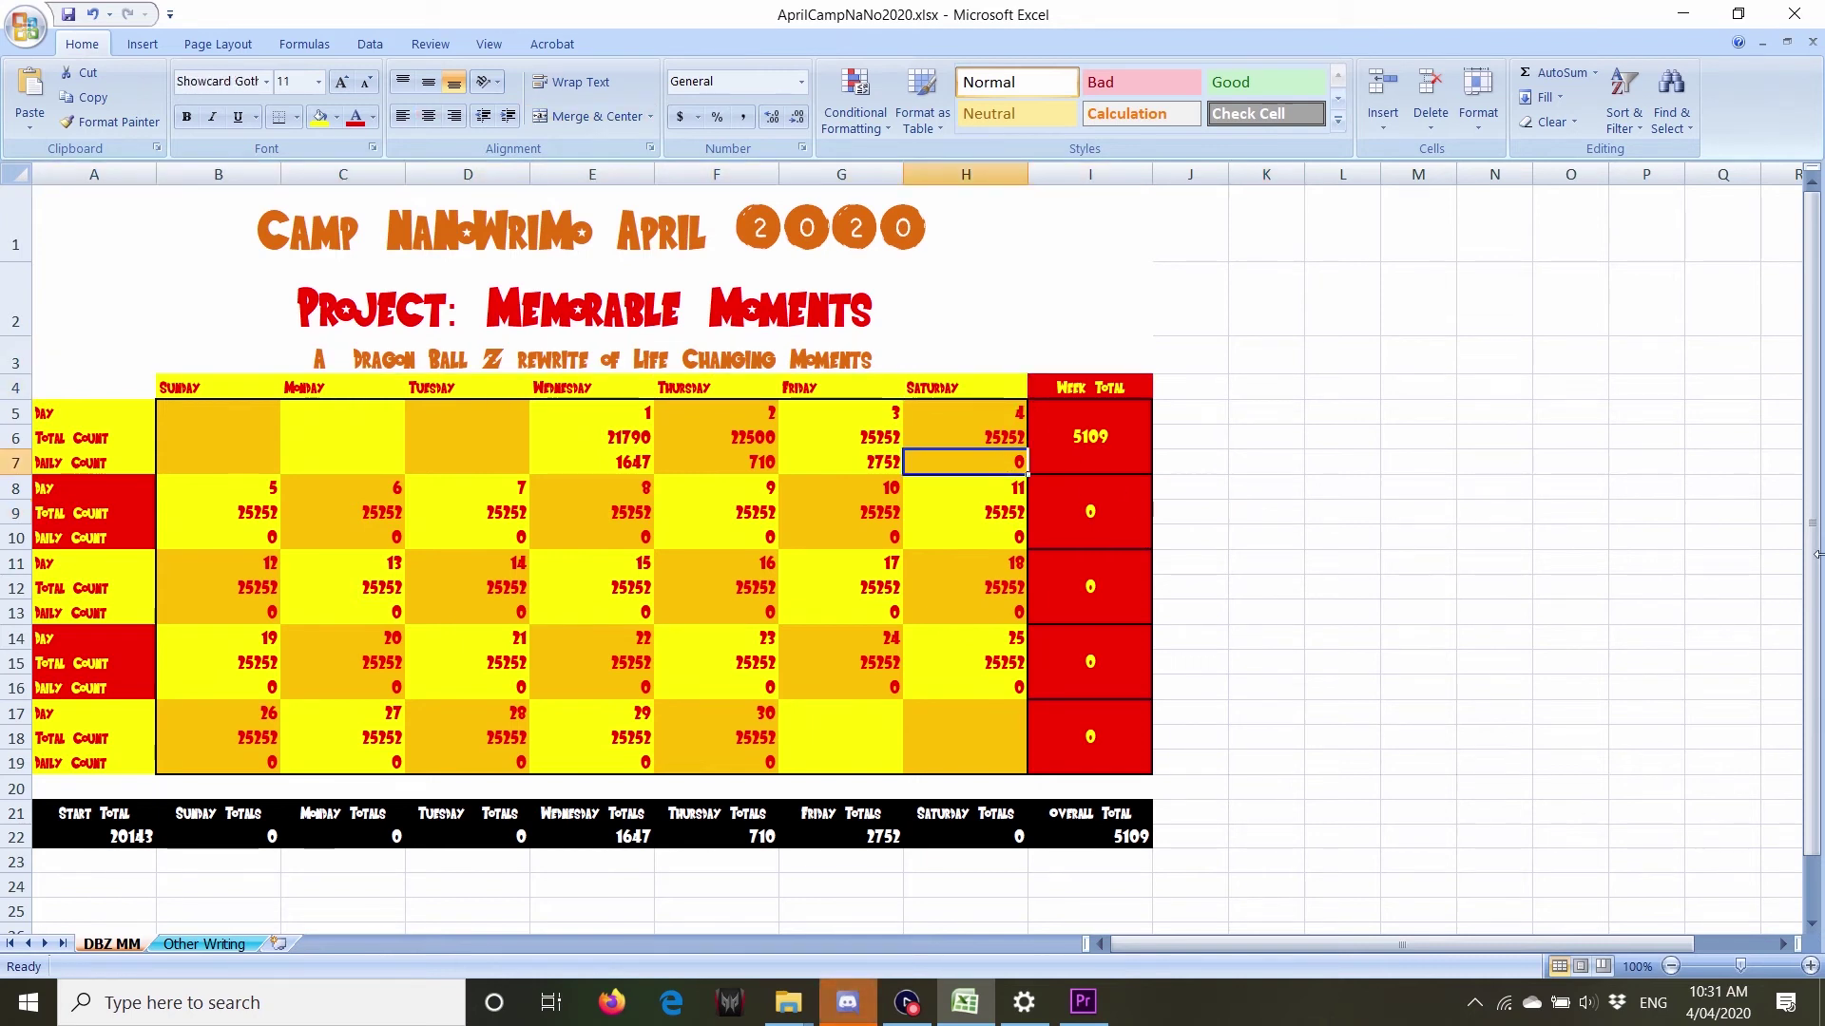
click(1281, 809)
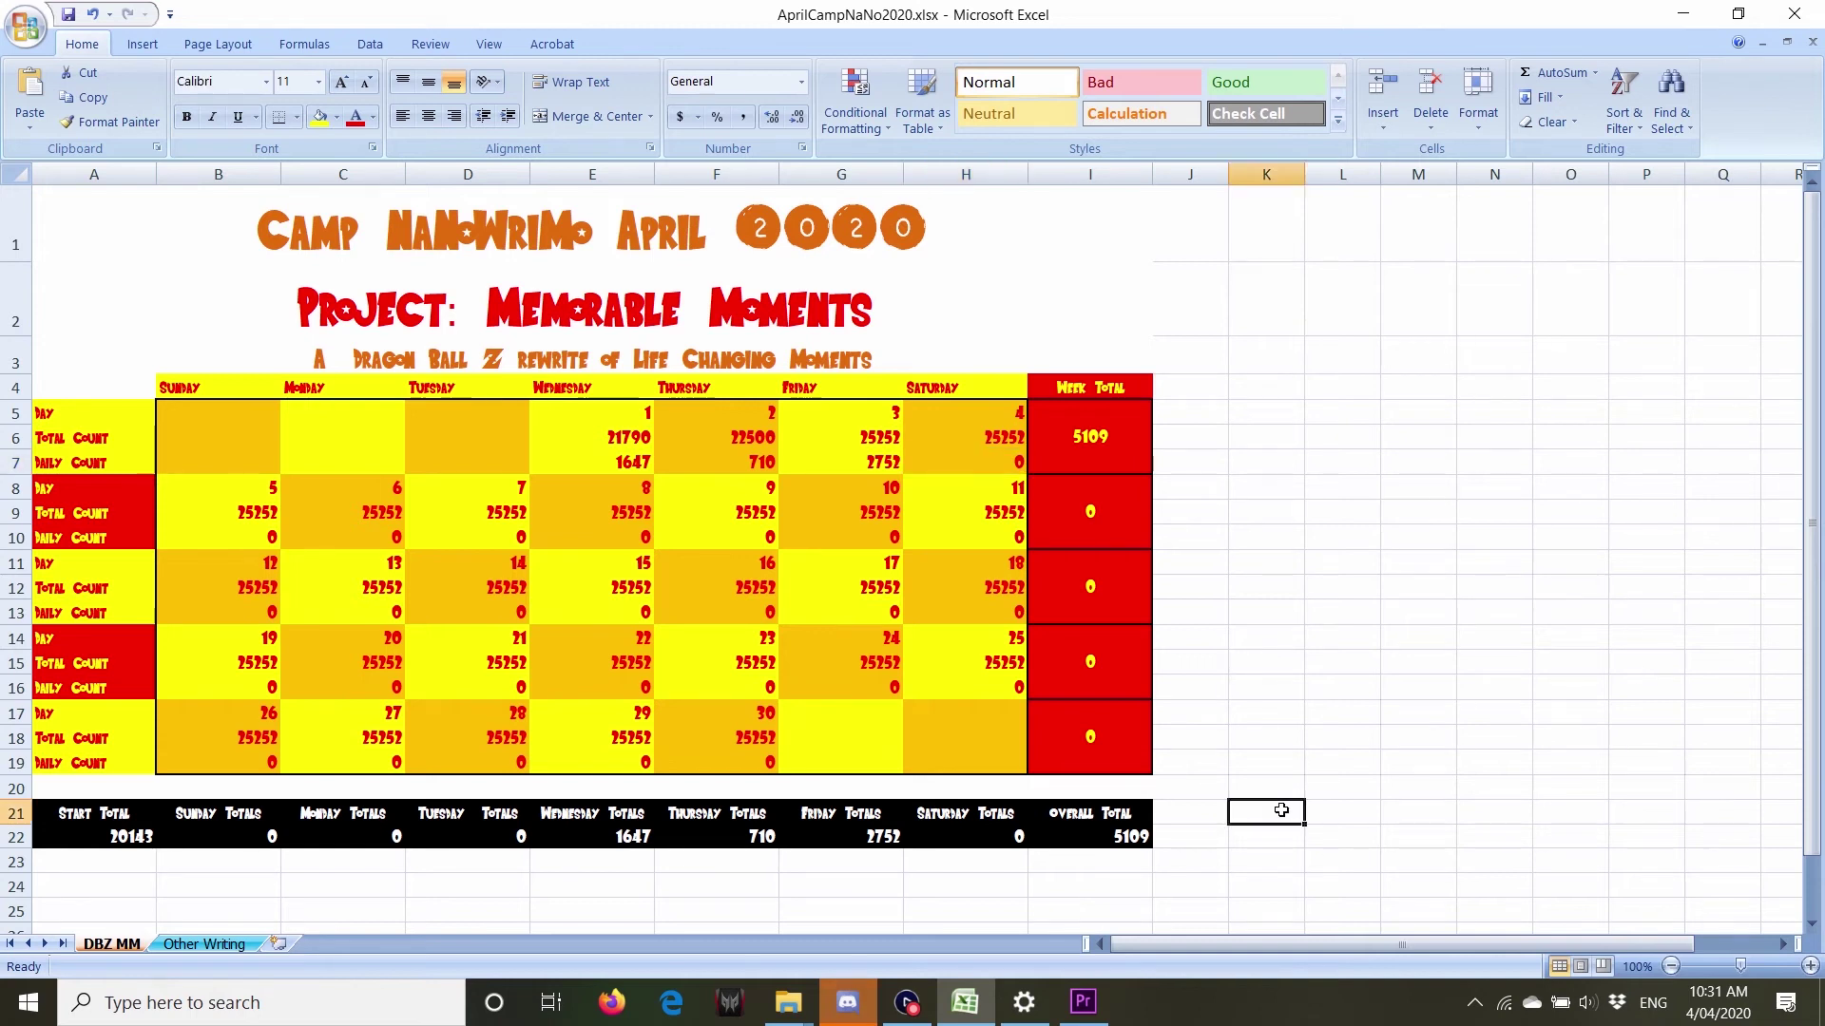